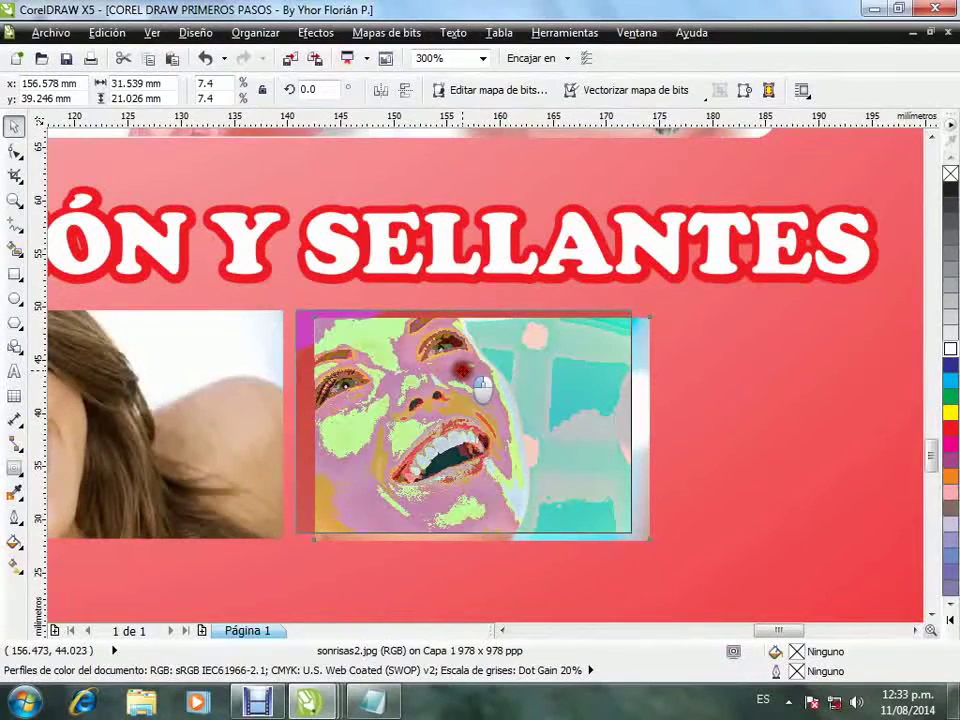
Place the sonrisas2.jpg photo directly beside the smiling woman's photo beneath the FLUORIZACIÓN Y SELLANTES heading
{"action": "left_click_drag", "start_coordinate": [481, 385], "coordinate": [461, 376]}
{"action": "scroll", "coordinate": [459, 374], "scroll_direction": "down", "scroll_amount": 2}
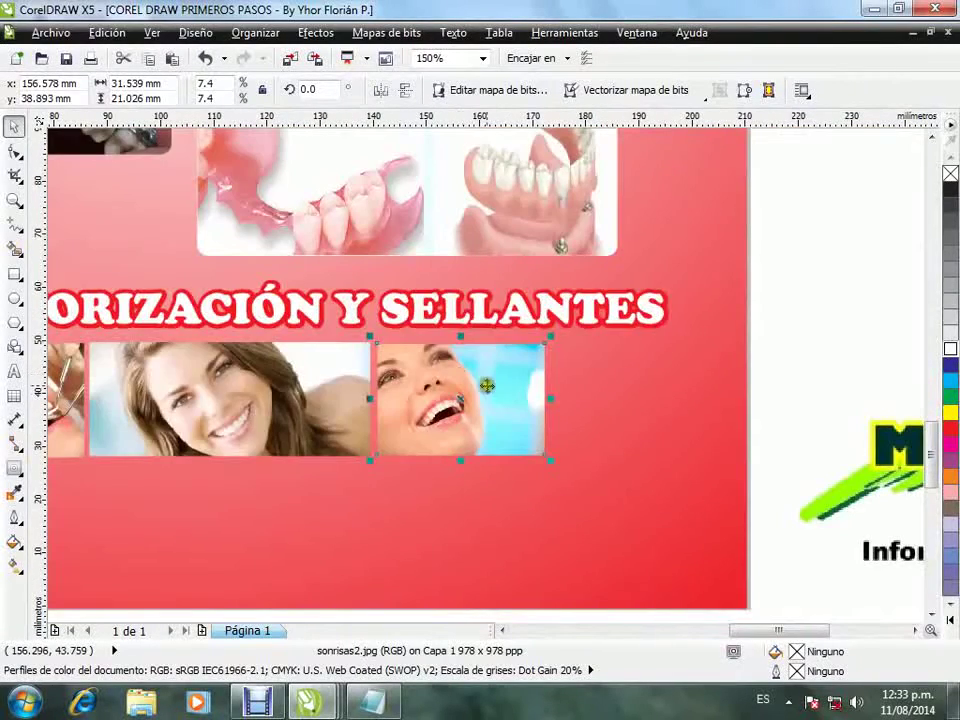
{"action": "scroll", "coordinate": [486, 385], "scroll_direction": "down", "scroll_amount": 1}
{"action": "left_click", "coordinate": [664, 495]}
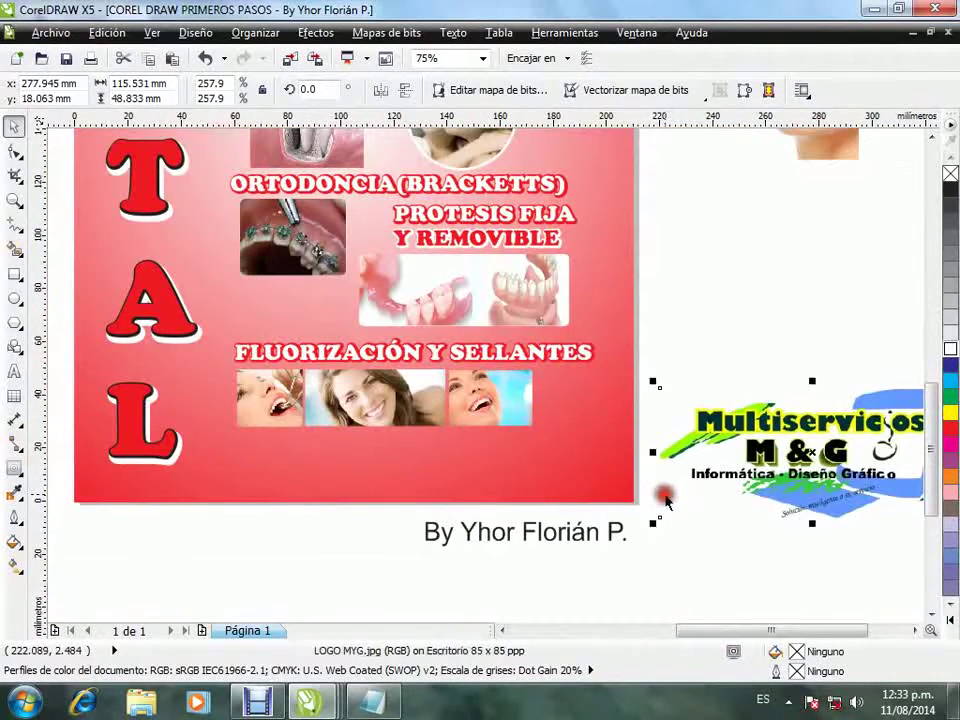
{"action": "left_click", "coordinate": [668, 327]}
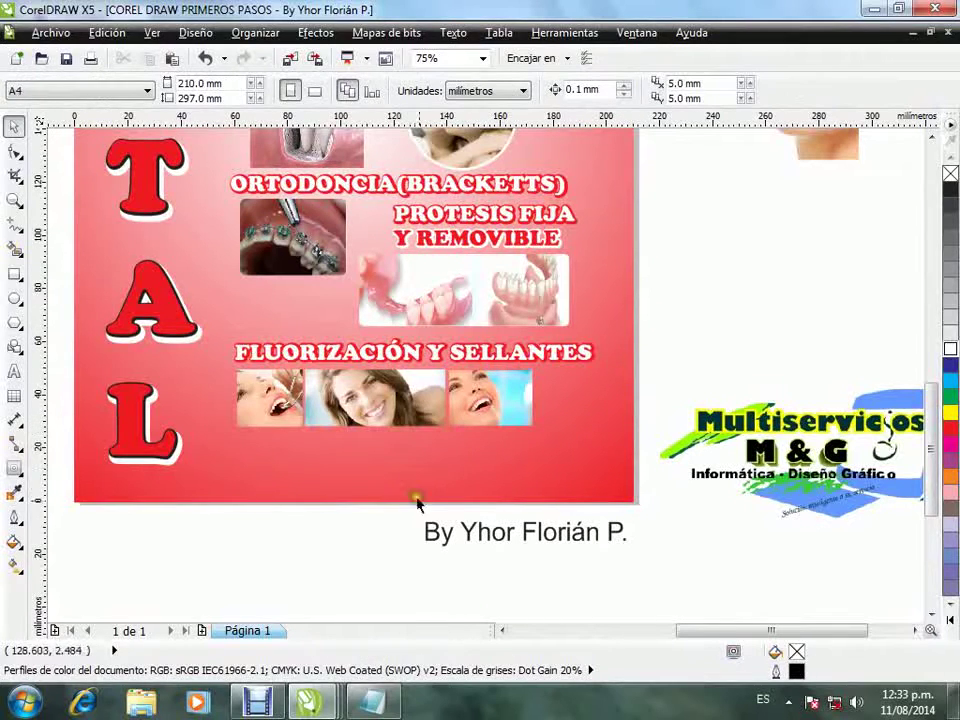
Group the three smile photos and move the group about 4 mm to the right, centring it beneath the FLUORIZACIÓN Y SELLANTES heading
{"action": "left_click_drag", "start_coordinate": [203, 364], "coordinate": [553, 460]}
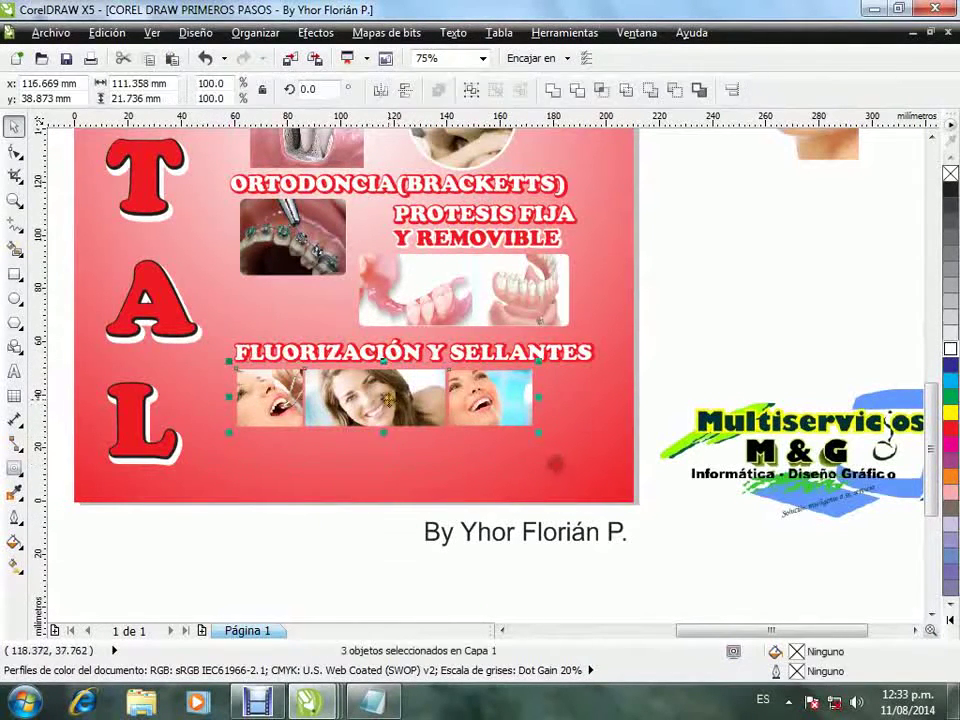
{"action": "scroll", "coordinate": [380, 393], "scroll_direction": "up", "scroll_amount": 2}
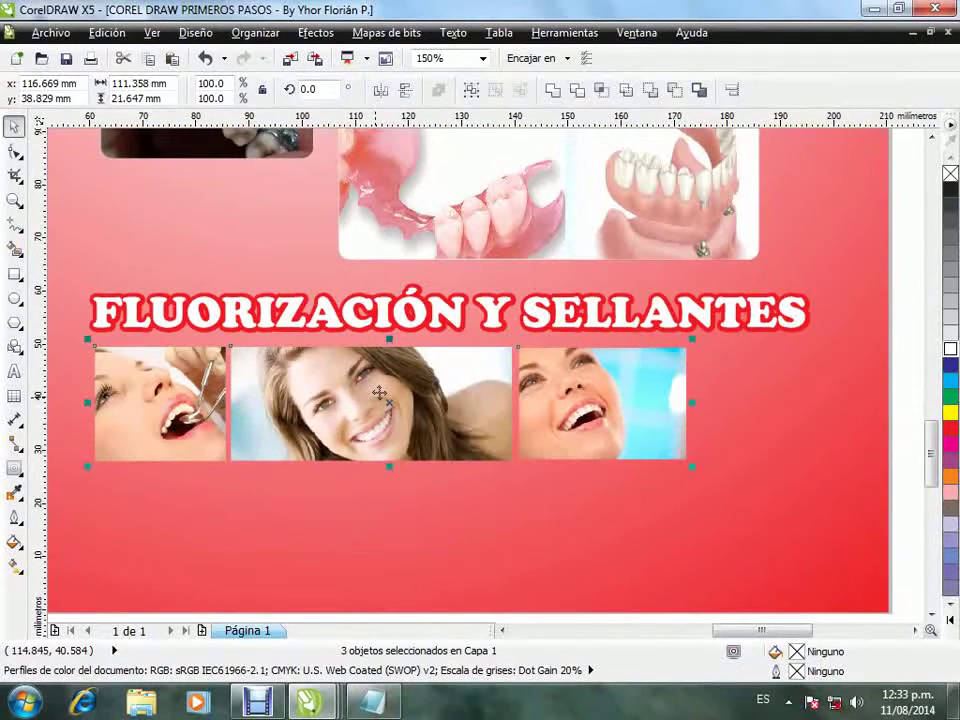
{"action": "scroll", "coordinate": [380, 393], "scroll_direction": "down", "scroll_amount": 2}
{"action": "scroll", "coordinate": [379, 391], "scroll_direction": "up", "scroll_amount": 2}
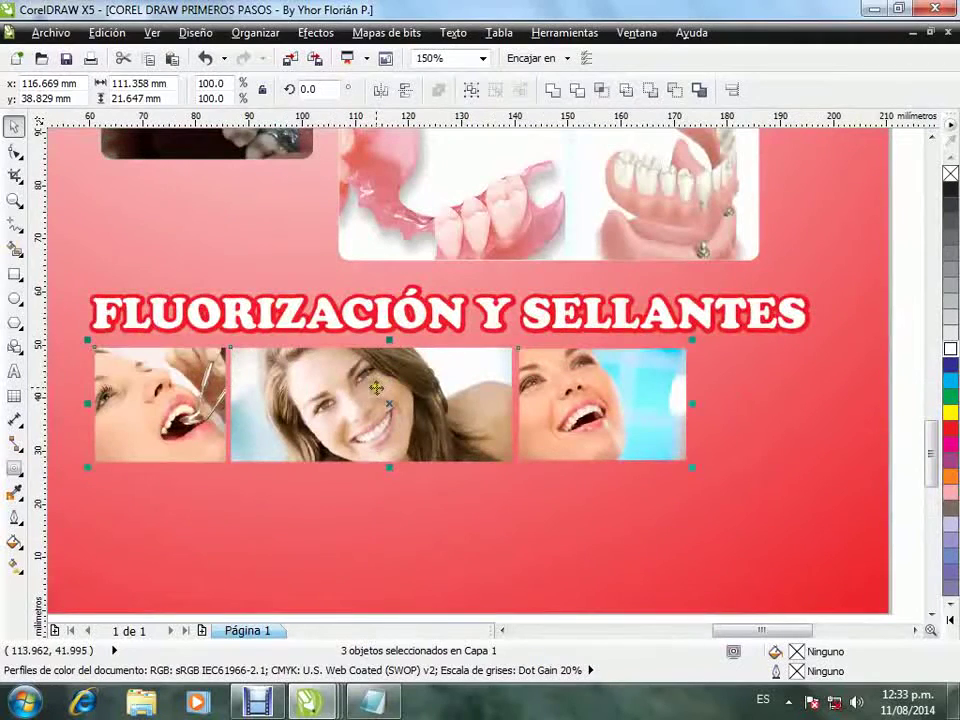
{"action": "key", "text": "ctrl+g"}
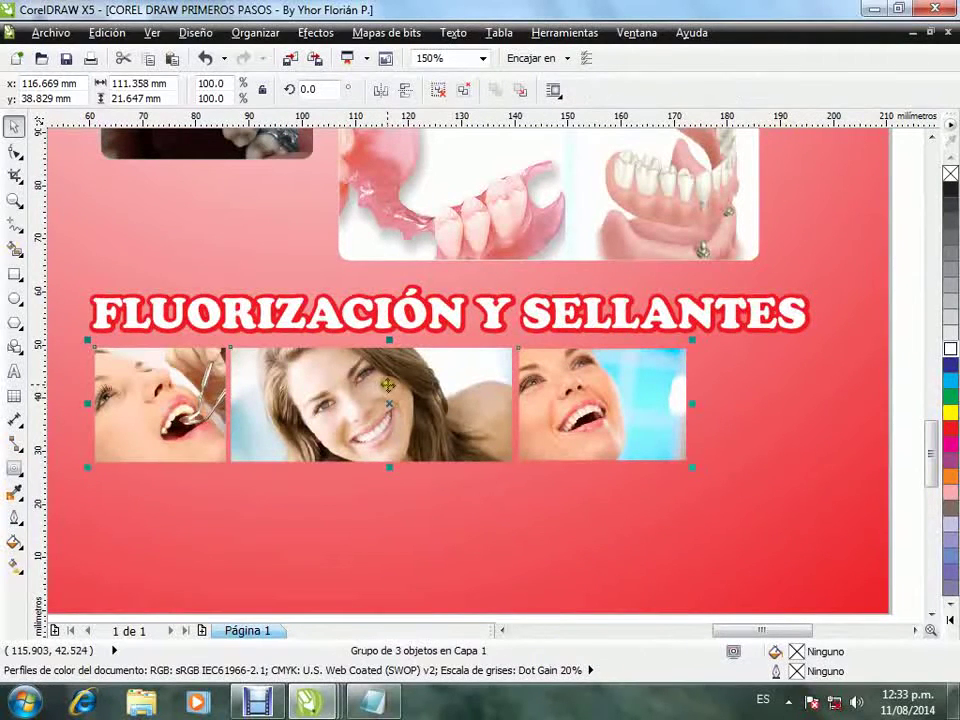
{"action": "left_click_drag", "start_coordinate": [388, 385], "coordinate": [409, 383]}
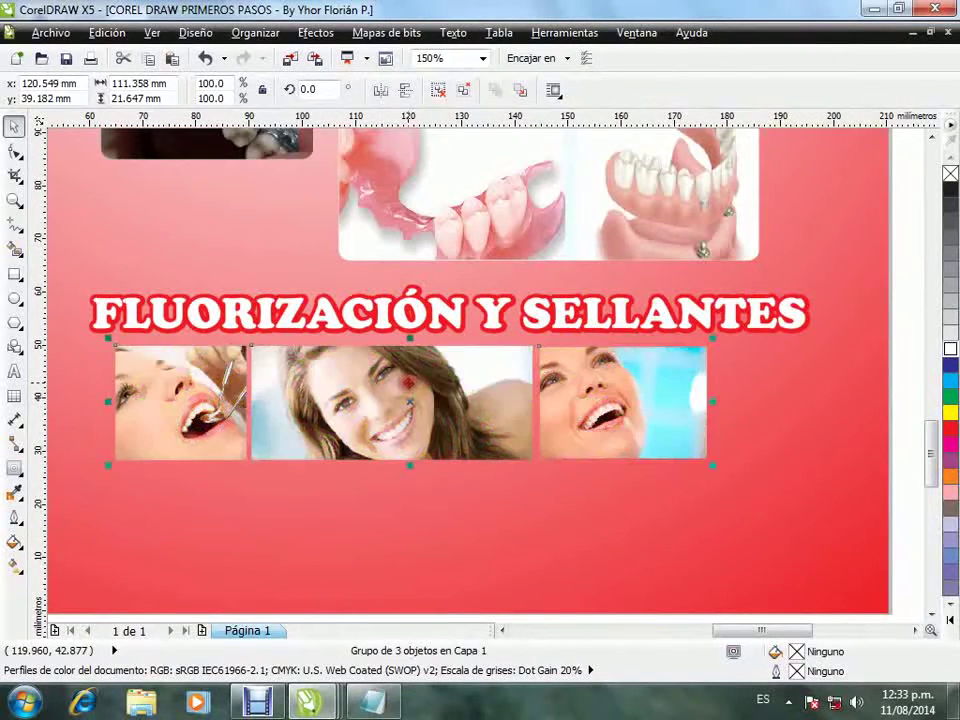
{"action": "scroll", "coordinate": [409, 382], "scroll_direction": "down", "scroll_amount": 2}
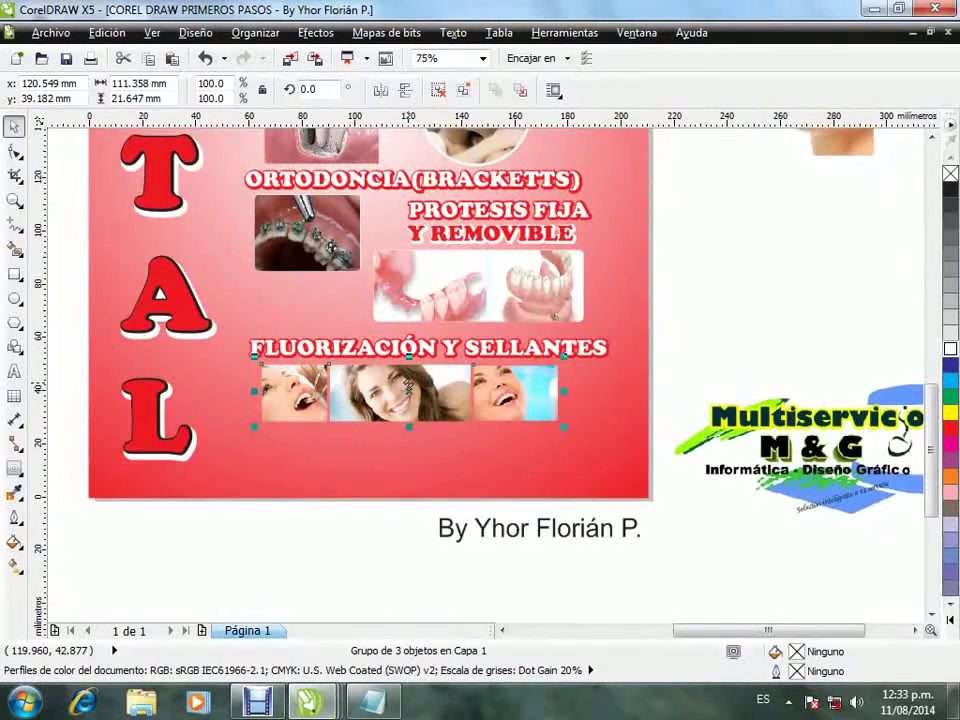
{"action": "scroll", "coordinate": [409, 385], "scroll_direction": "down", "scroll_amount": 2}
{"action": "scroll", "coordinate": [436, 584], "scroll_direction": "up", "scroll_amount": 2}
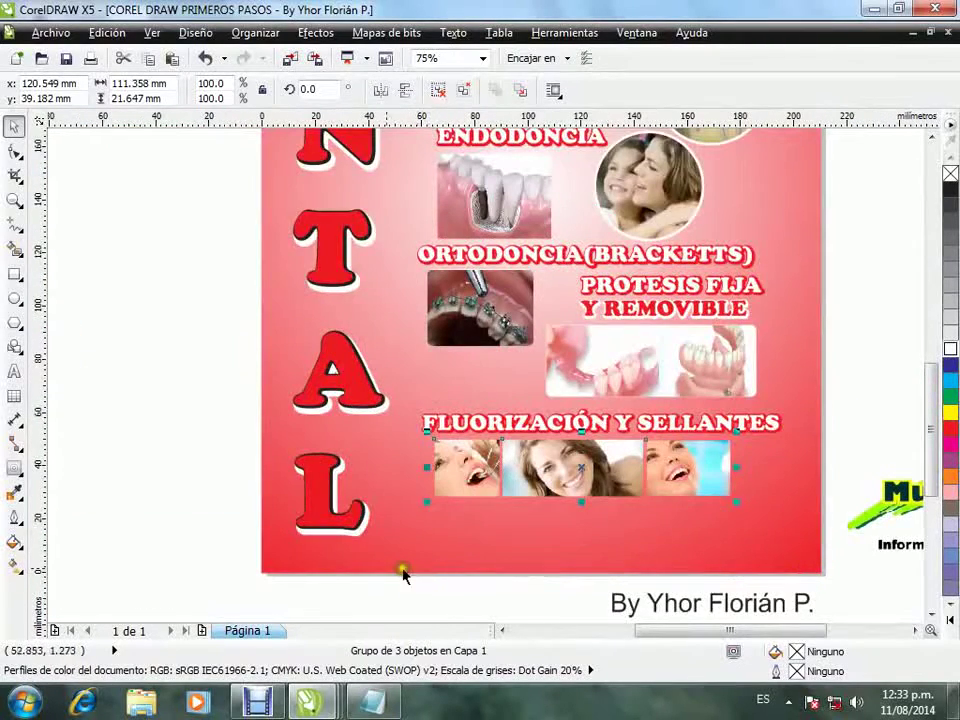
Draw a rectangle about 210.6 × 15.9 mm across the poster's bottom edge, filled white with no outline
{"action": "left_click", "coordinate": [14, 271]}
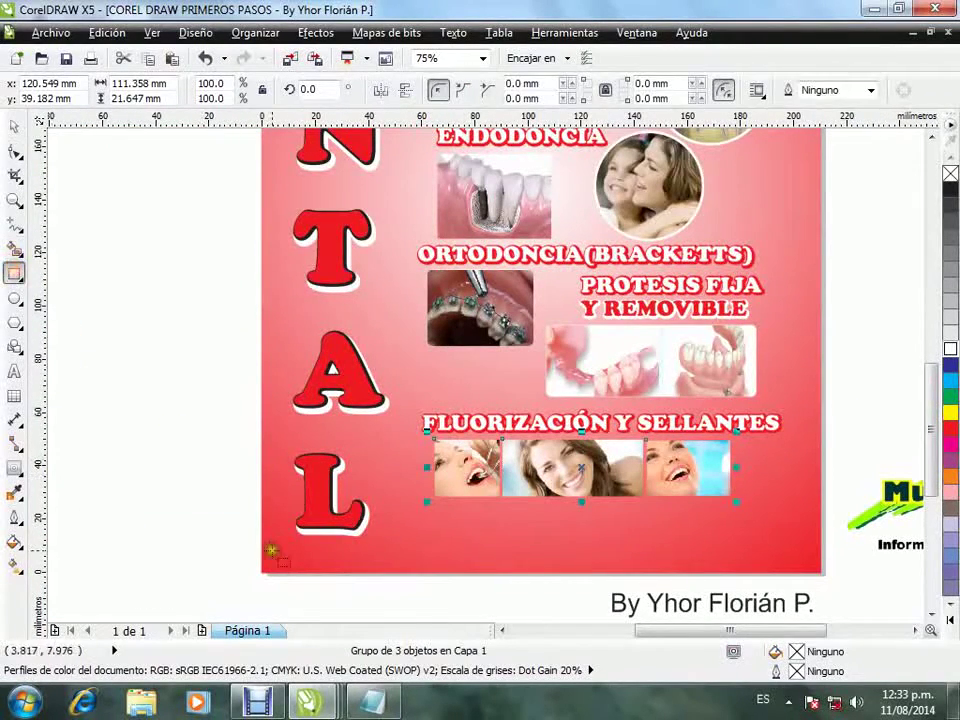
{"action": "mouse_move", "coordinate": [258, 530]}
{"action": "left_mouse_down"}
{"action": "mouse_move", "coordinate": [414, 581]}
{"action": "mouse_move", "coordinate": [826, 578]}
{"action": "left_mouse_up"}
{"action": "left_click", "coordinate": [951, 350]}
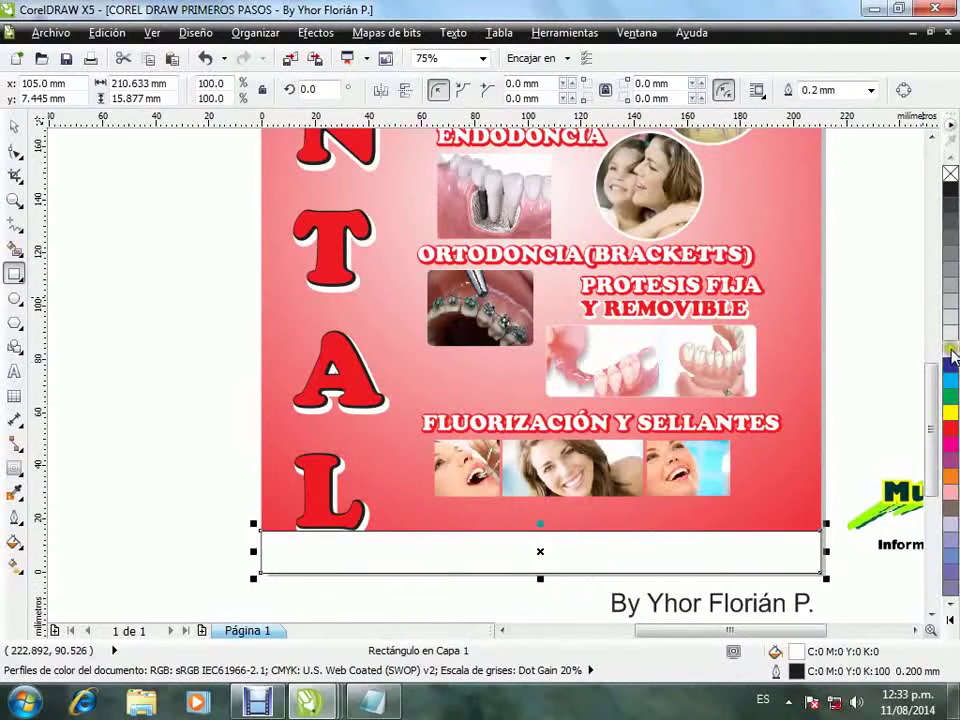
{"action": "right_click", "coordinate": [950, 174]}
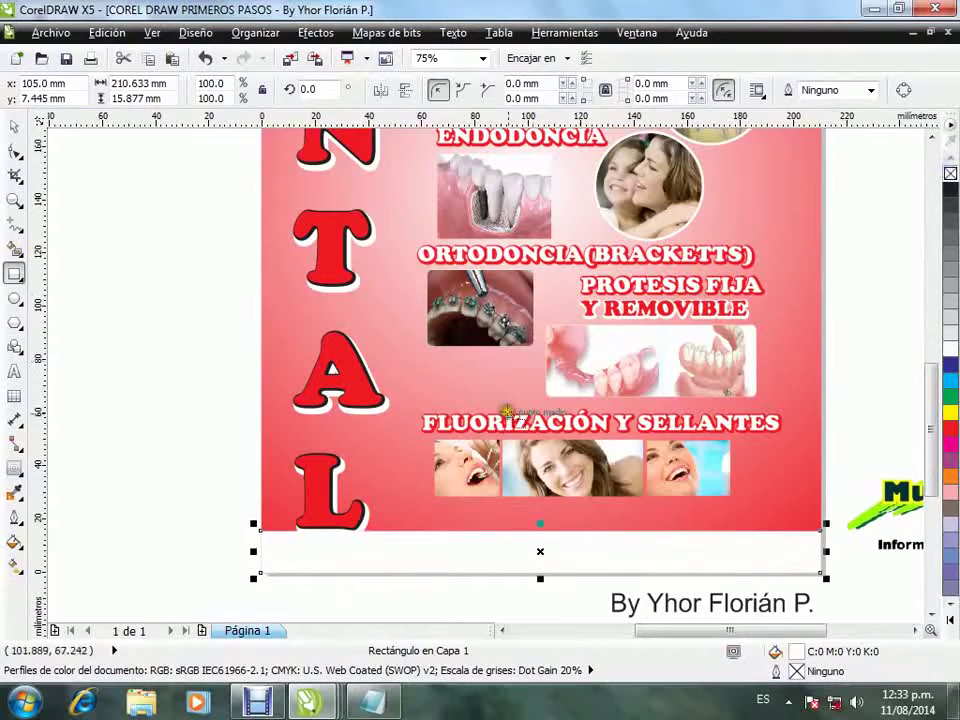
{"action": "left_click", "coordinate": [16, 125]}
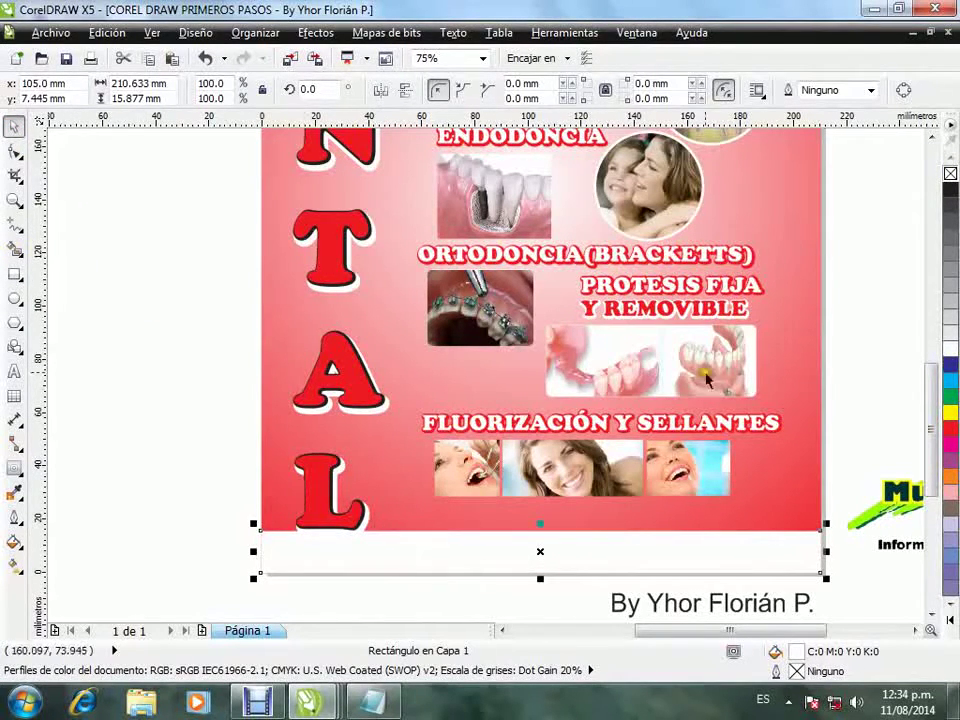
Enter the clinic's address as text in the white bottom band and give it a red one-step outside contour of 0.8 mm
{"action": "left_click_drag", "start_coordinate": [926, 379], "coordinate": [935, 393]}
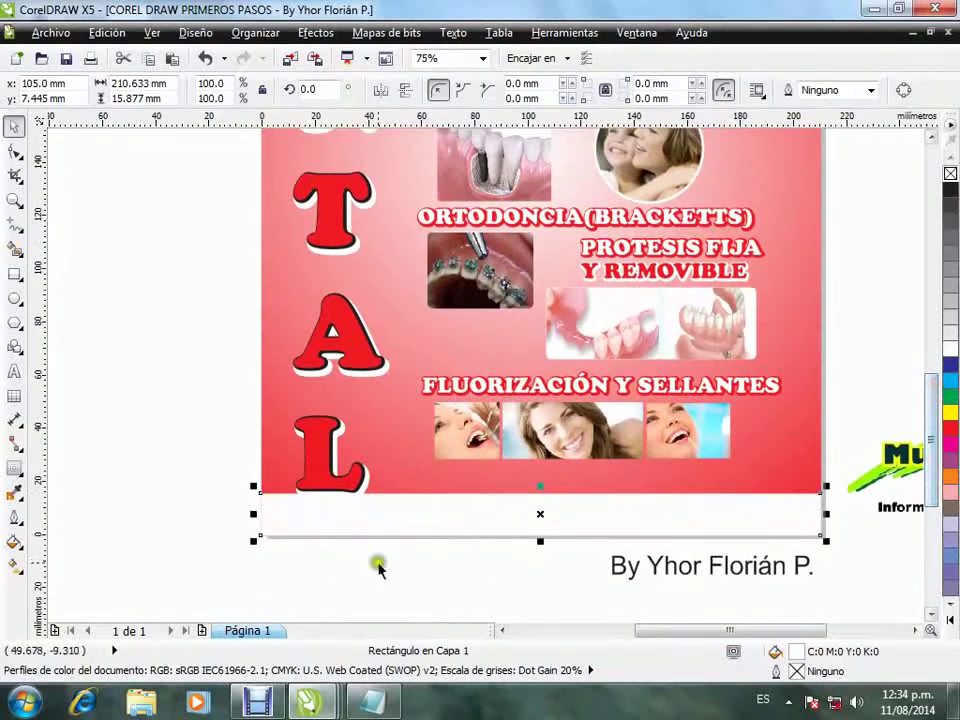
{"action": "scroll", "coordinate": [306, 557], "scroll_direction": "up", "scroll_amount": 4}
{"action": "left_click", "coordinate": [15, 372]}
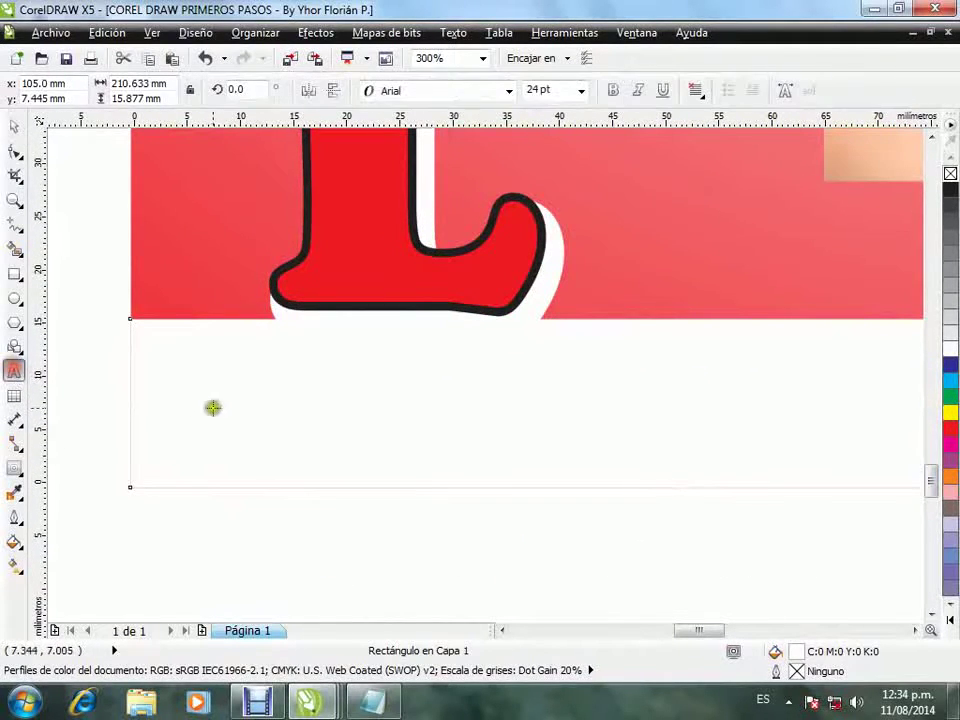
{"action": "left_click", "coordinate": [212, 401]}
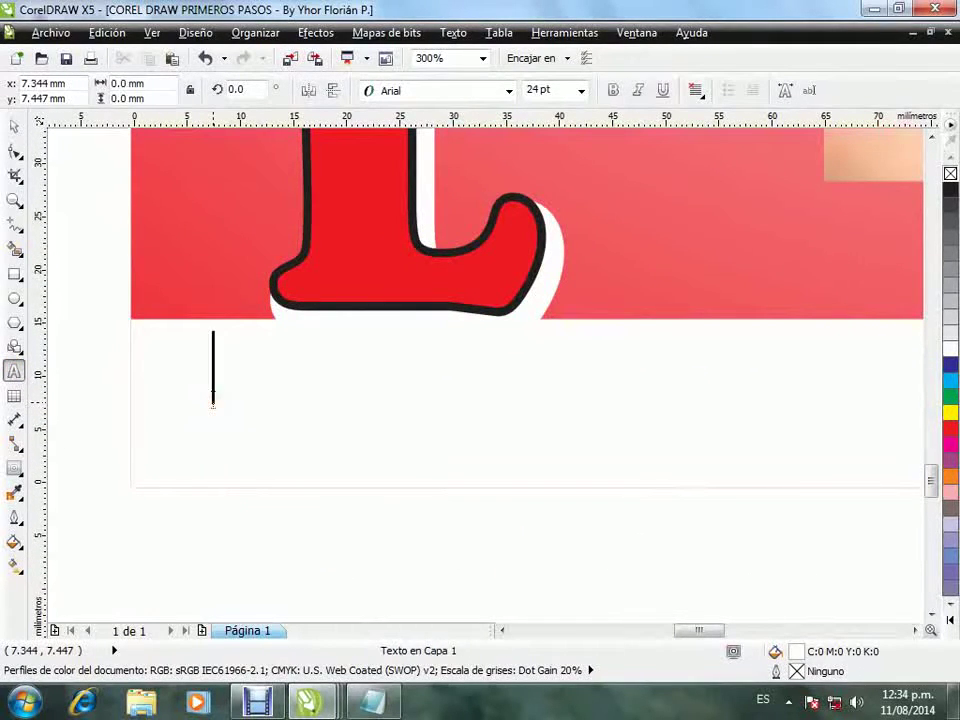
{"action": "type", "text": "U"}
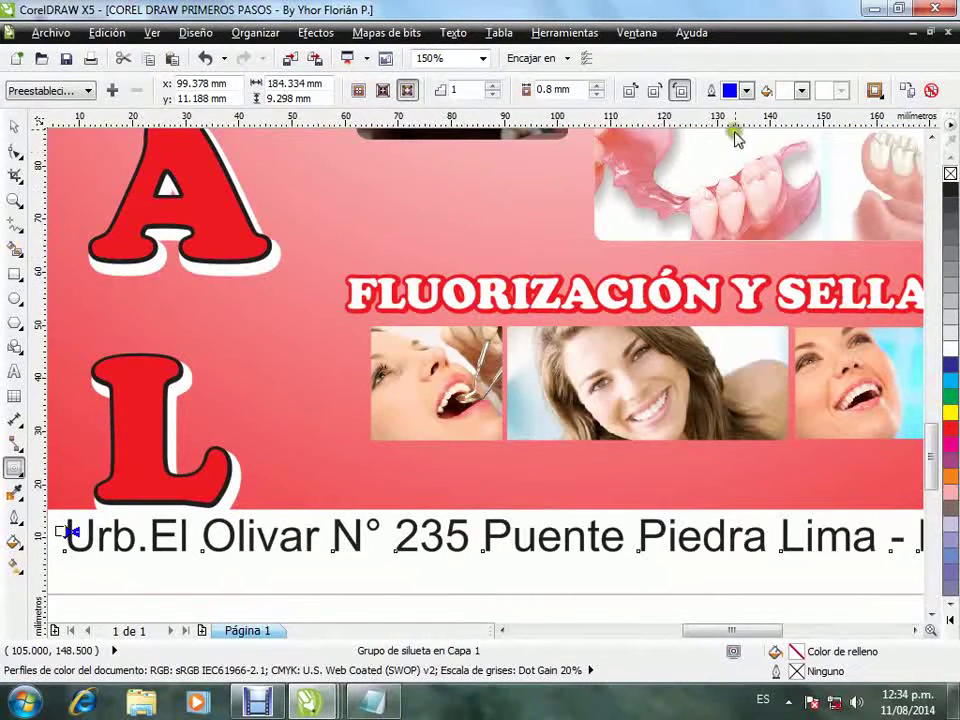
{"action": "left_click", "coordinate": [800, 91]}
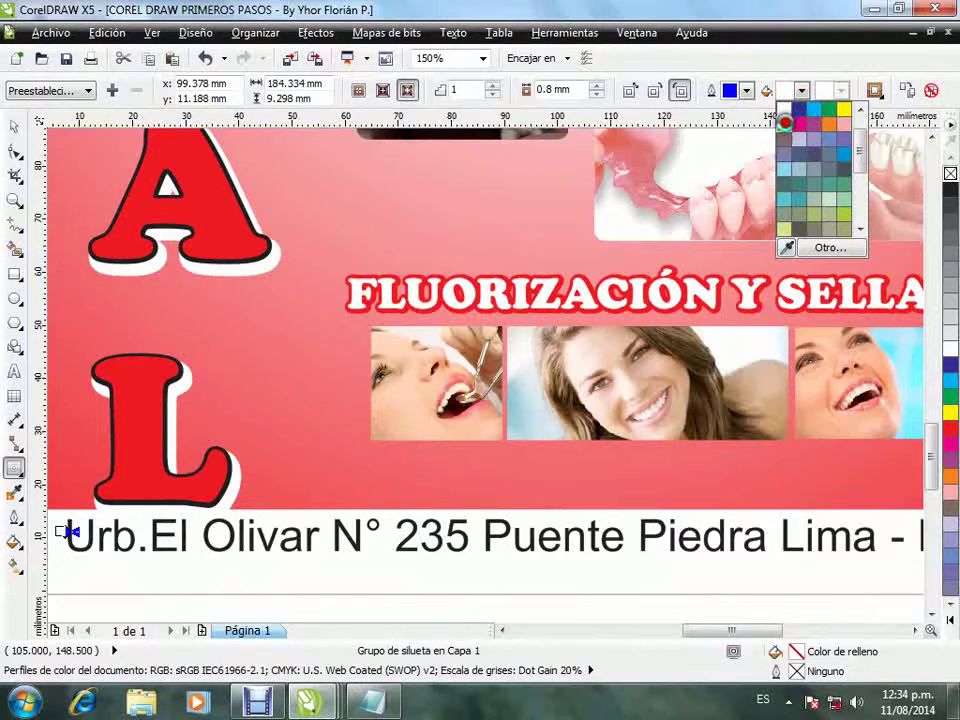
{"action": "left_click", "coordinate": [785, 122]}
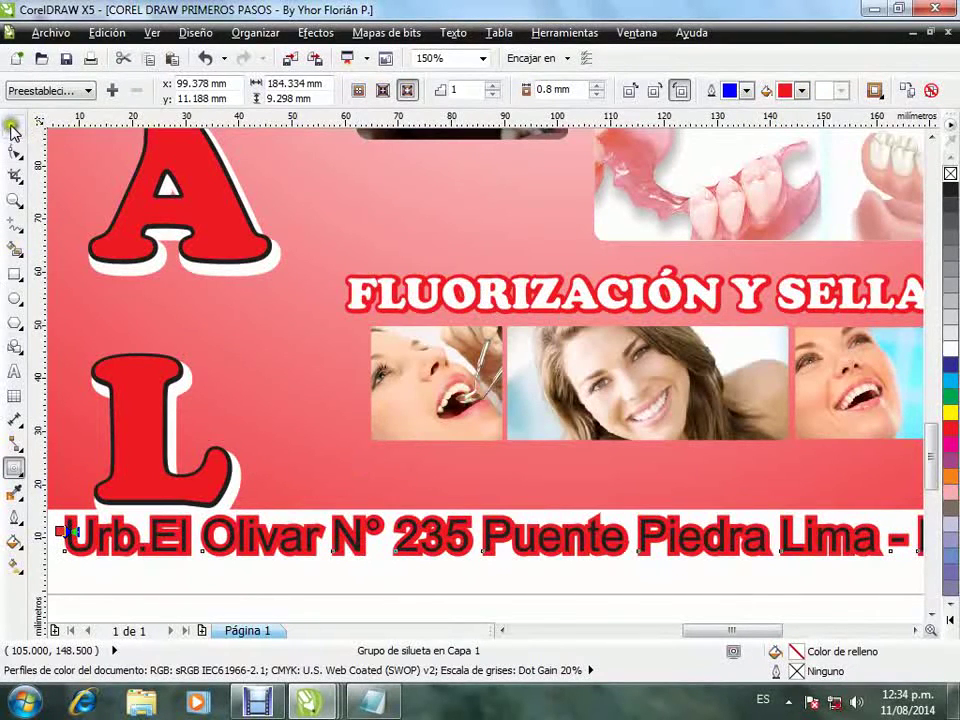
Change the font of the whole address line to Cooper Black
{"action": "left_click", "coordinate": [14, 371]}
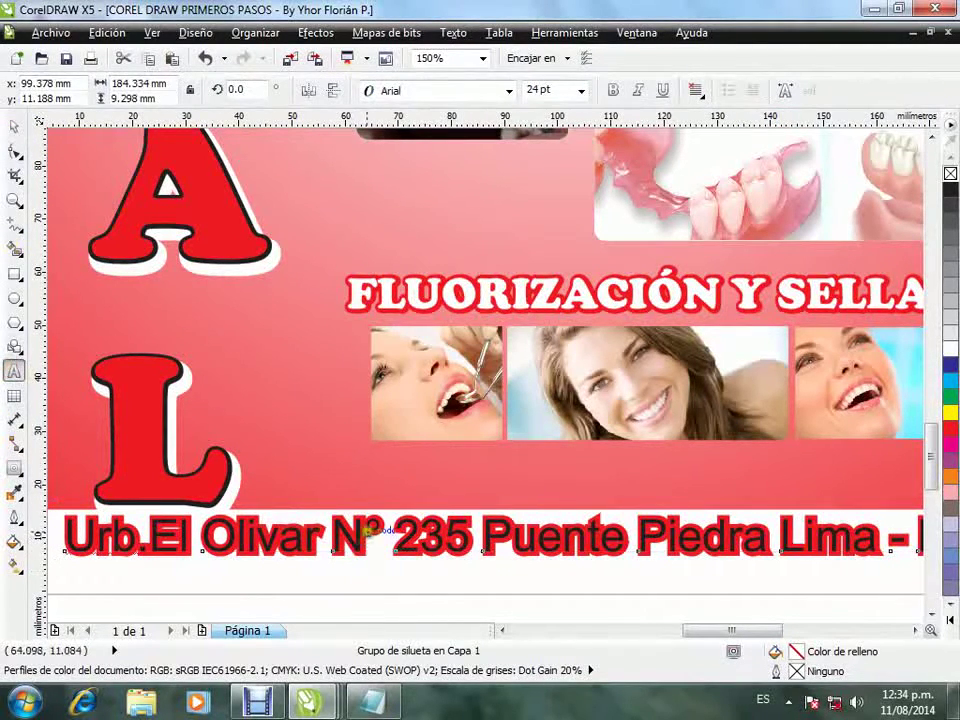
{"action": "left_click", "coordinate": [368, 525]}
{"action": "key", "text": "ctrl+a"}
{"action": "left_click", "coordinate": [420, 90]}
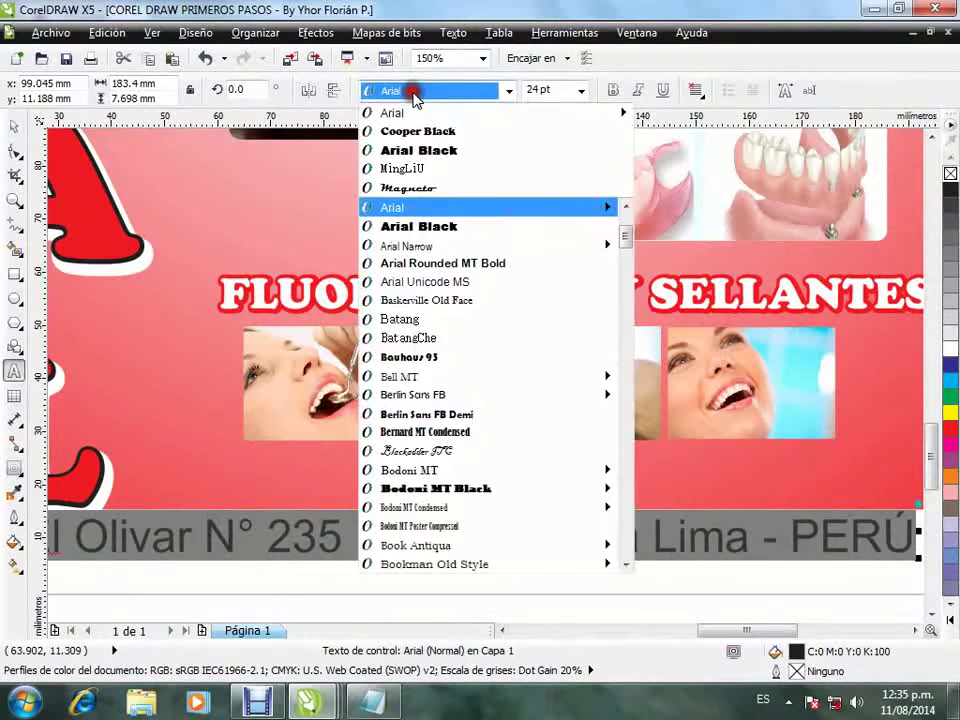
{"action": "left_click", "coordinate": [420, 134]}
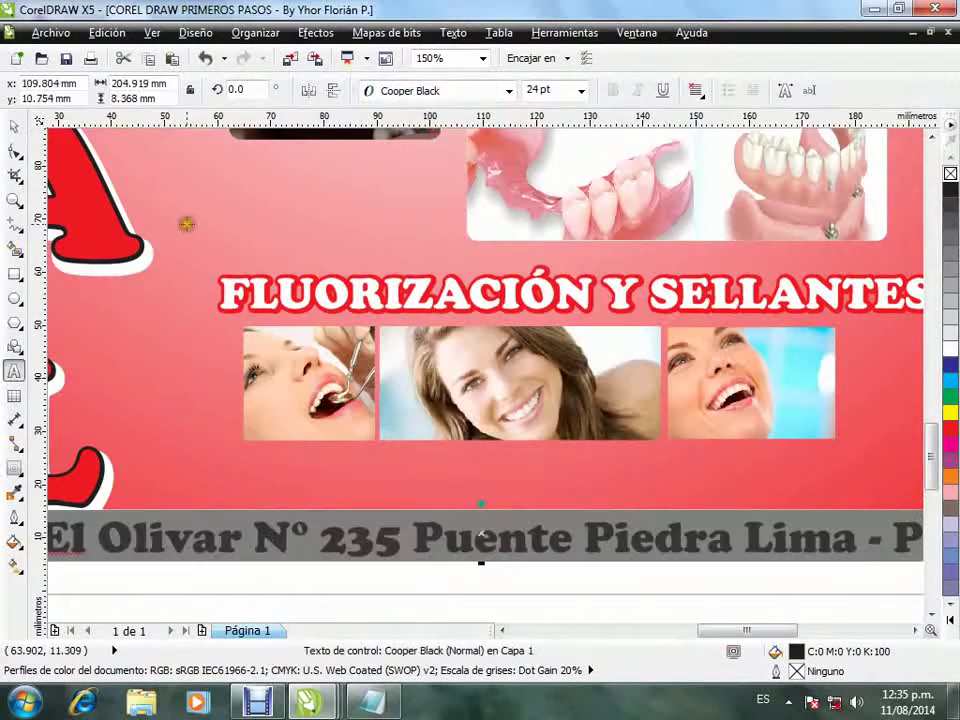
{"action": "left_click", "coordinate": [14, 136]}
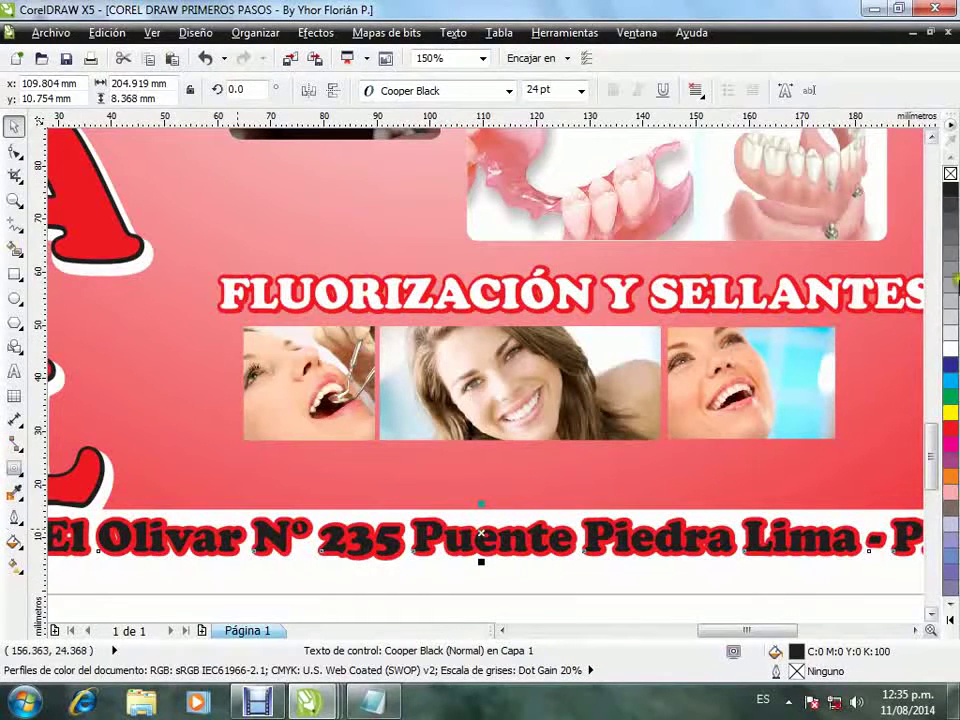
Fill the address text with white and shift it slightly left and down within the bottom band
{"action": "left_click", "coordinate": [950, 349]}
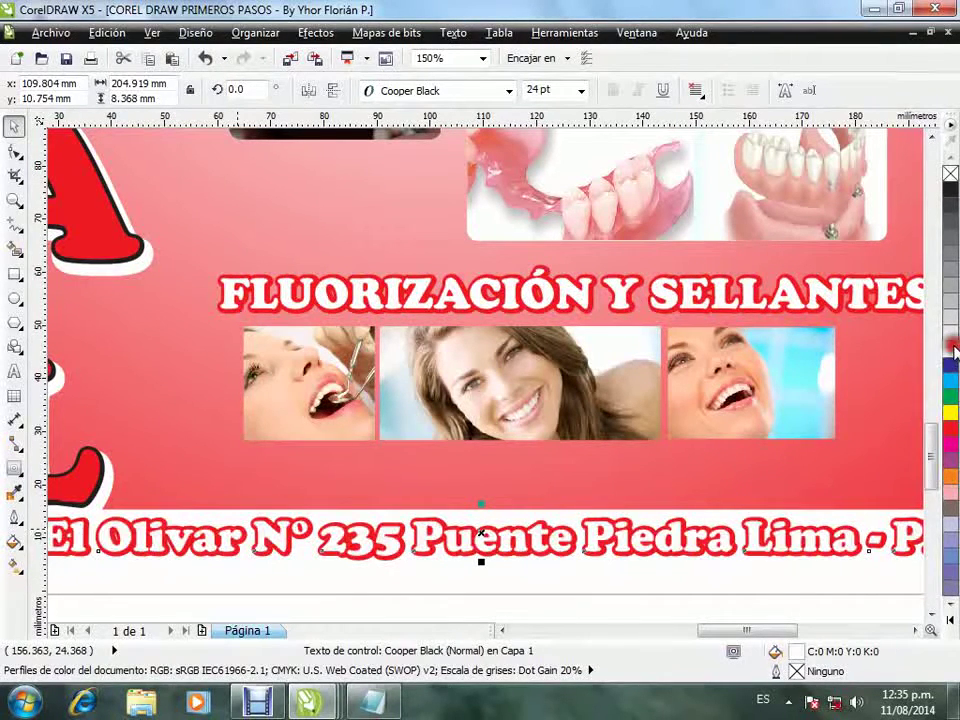
{"action": "scroll", "coordinate": [553, 510], "scroll_direction": "down", "scroll_amount": 1}
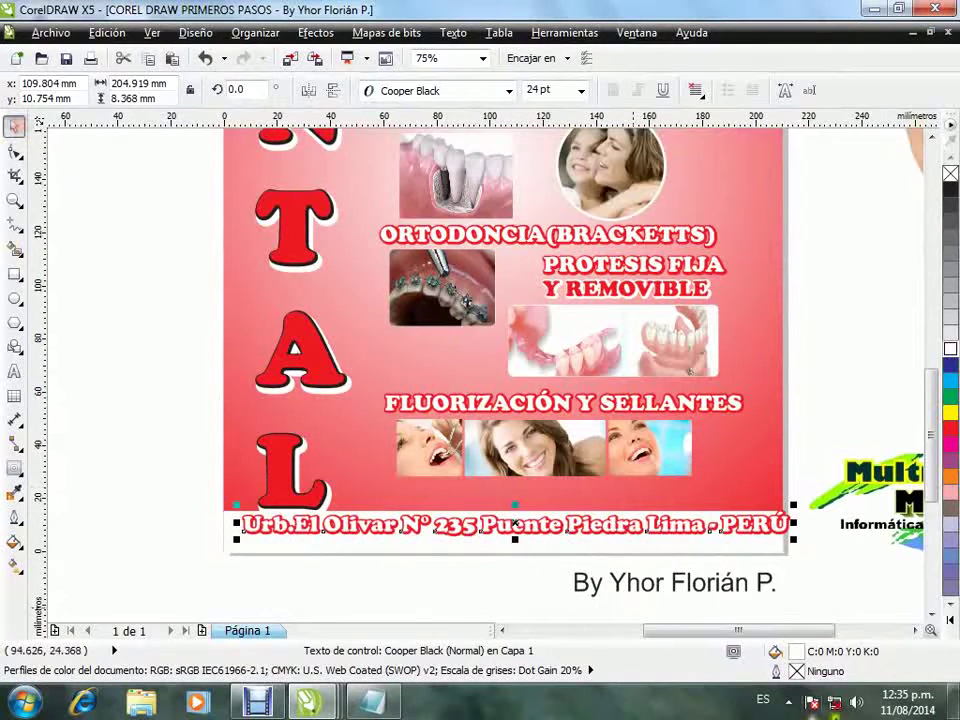
{"action": "mouse_move", "coordinate": [487, 521]}
{"action": "left_mouse_down"}
{"action": "mouse_move", "coordinate": [506, 540]}
{"action": "mouse_move", "coordinate": [489, 542]}
{"action": "mouse_move", "coordinate": [475, 526]}
{"action": "left_mouse_up"}
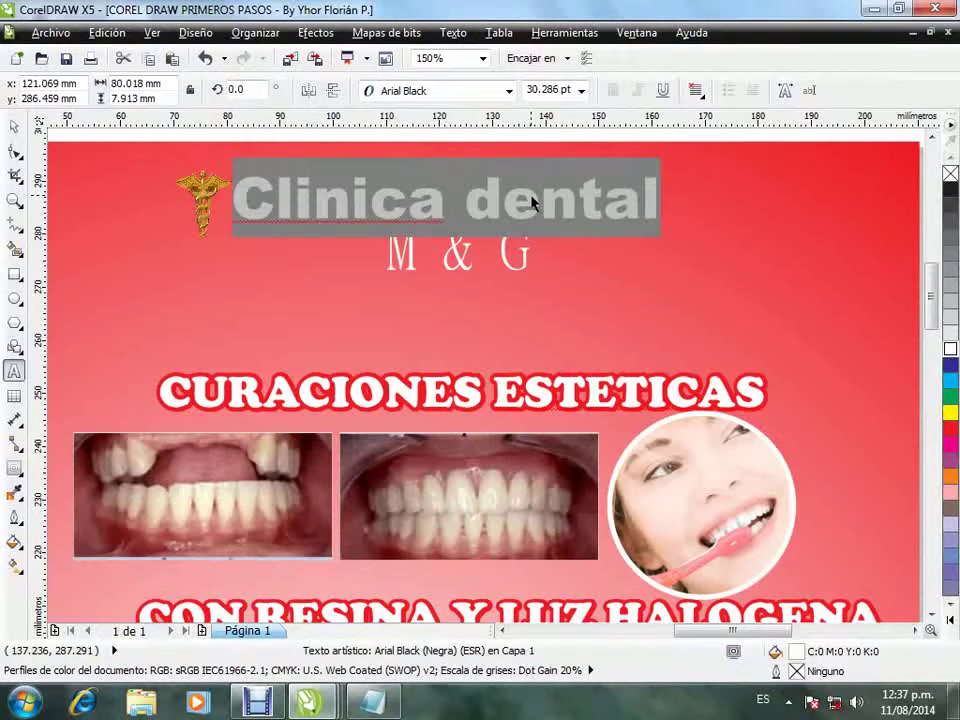
Convert the Clinica dental title to uppercase and add a red outside contour of 0.8 mm around it
{"action": "key", "text": "shift+F3"}
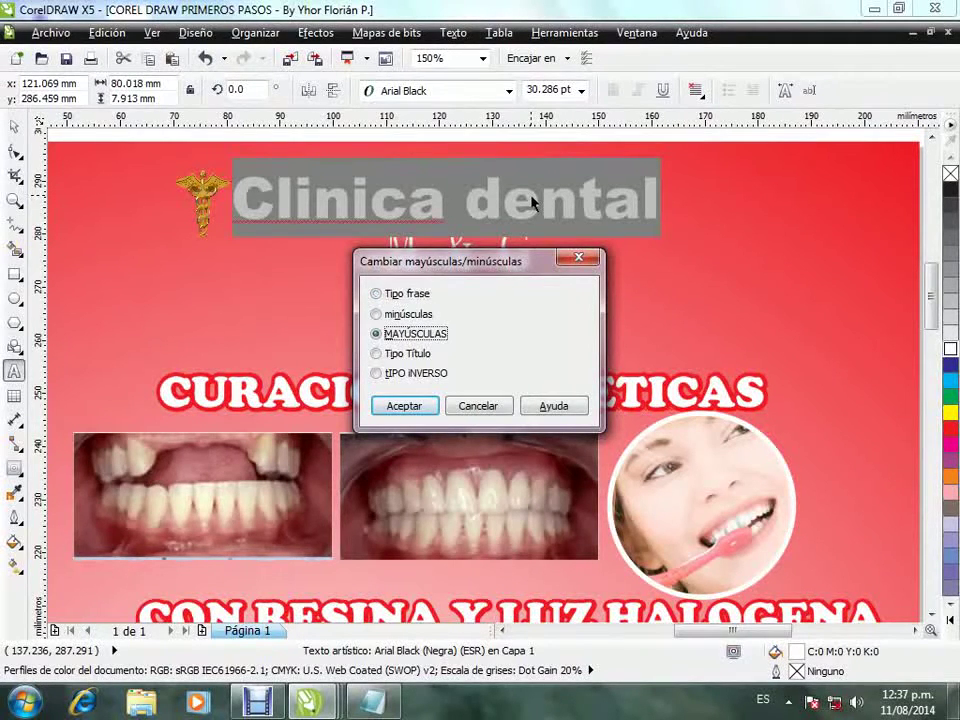
{"action": "key", "text": "Return"}
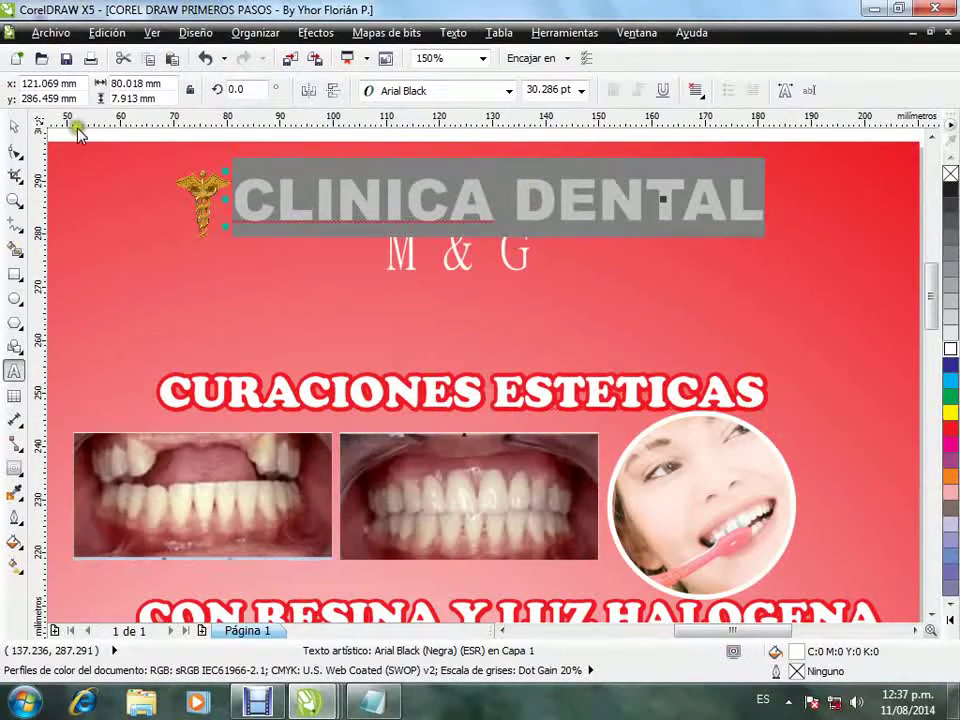
{"action": "left_click", "coordinate": [16, 125]}
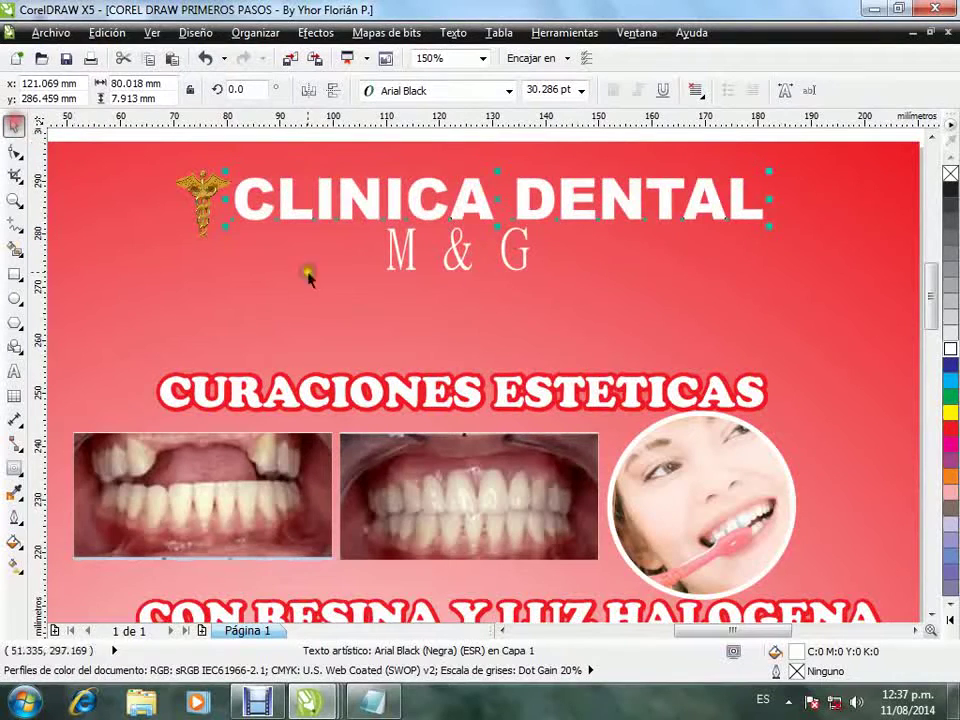
{"action": "left_click", "coordinate": [12, 472]}
{"action": "left_click", "coordinate": [407, 90]}
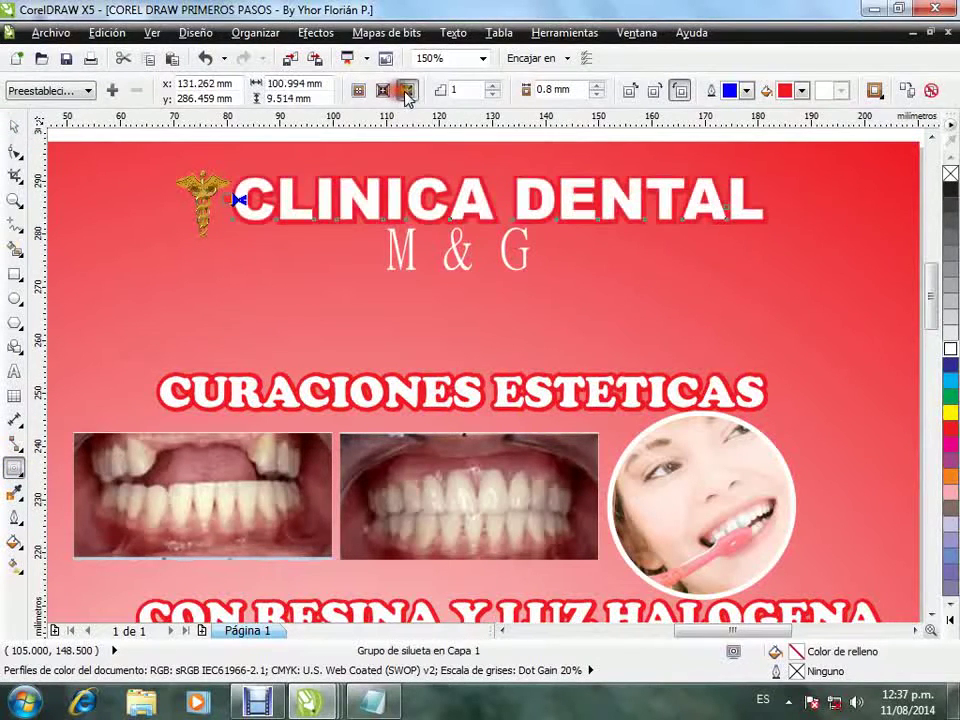
Set the CLINICA DENTAL title in Cooper Black and reapply a red one-step outside contour of 0.8 mm
{"action": "left_click", "coordinate": [450, 96]}
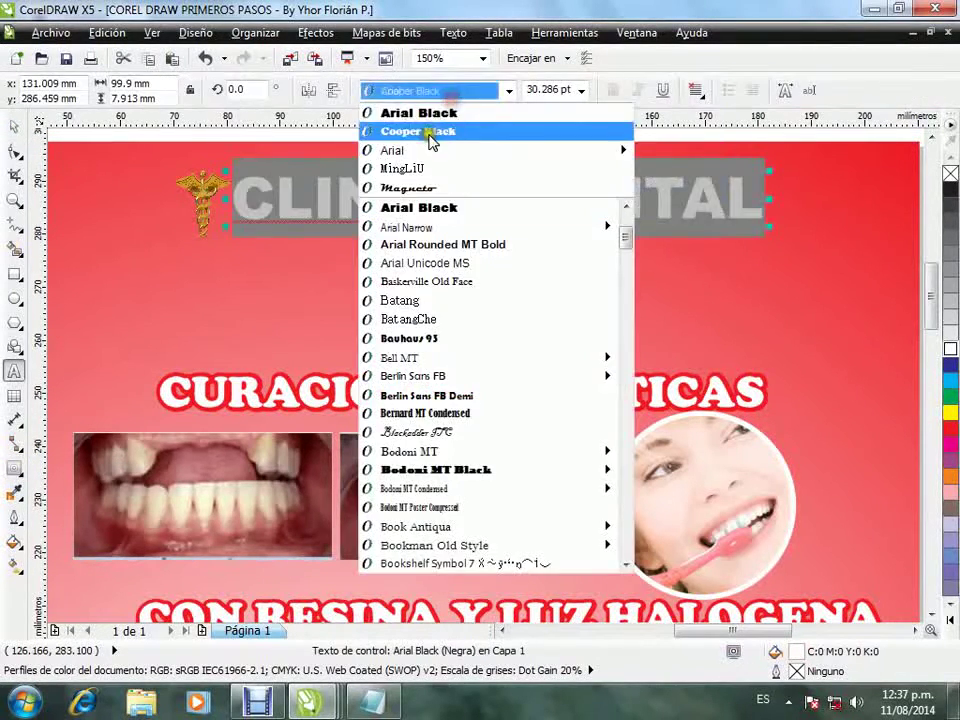
{"action": "left_click", "coordinate": [423, 128]}
{"action": "left_click", "coordinate": [15, 126]}
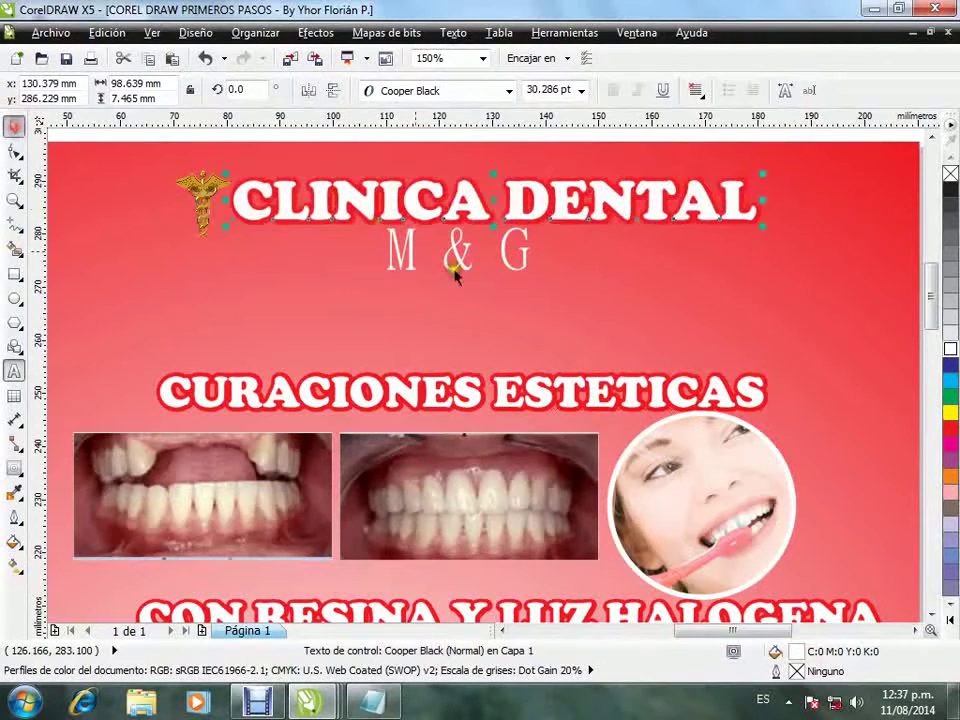
{"action": "left_click", "coordinate": [14, 467]}
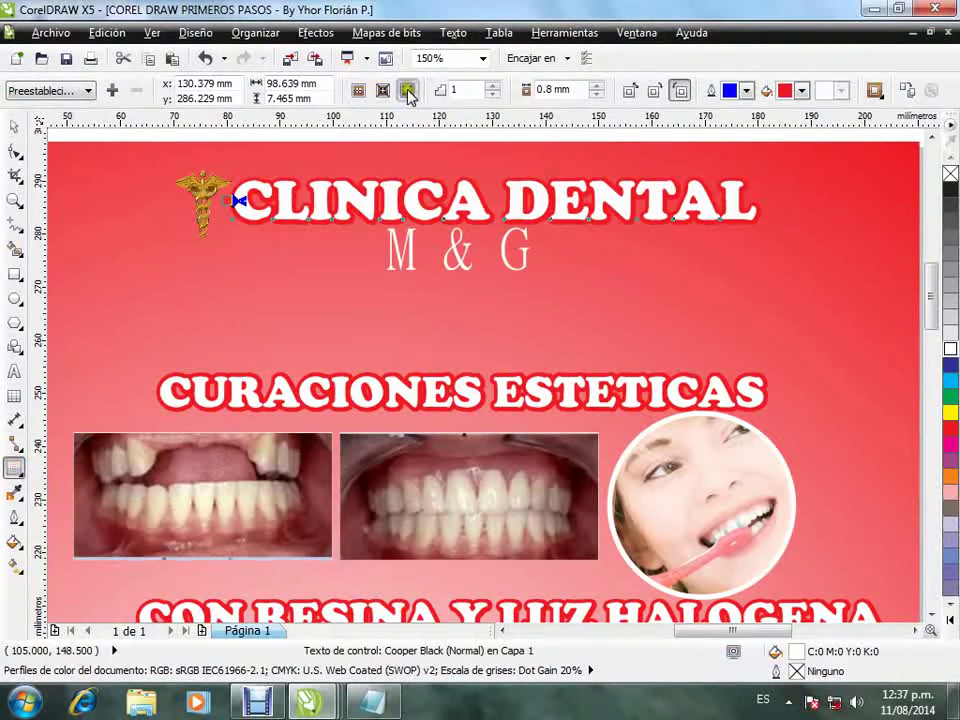
{"action": "left_click", "coordinate": [493, 97]}
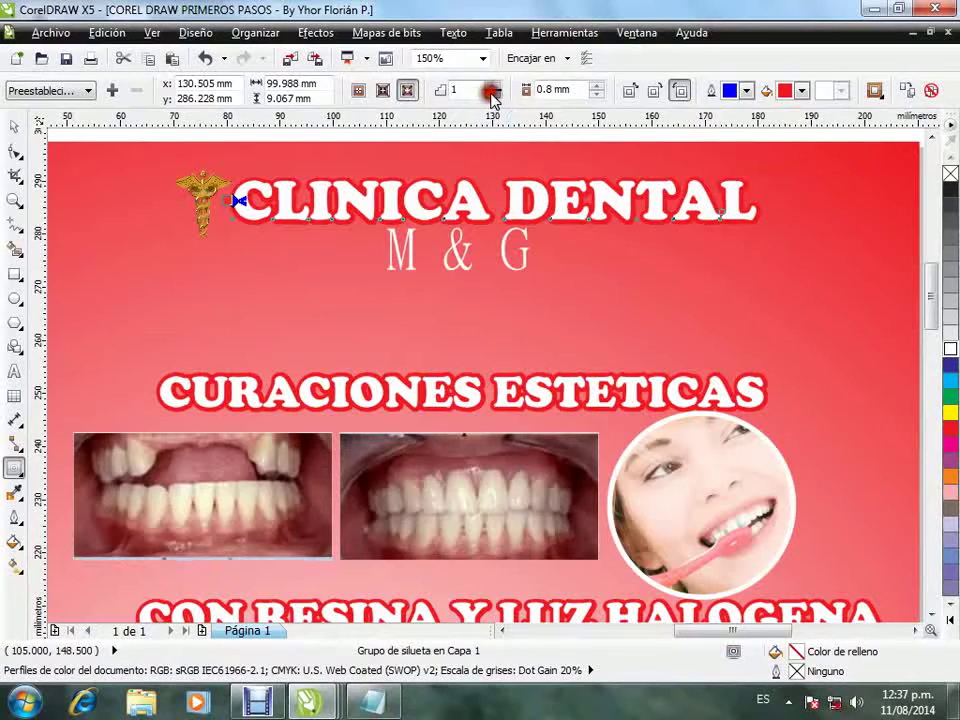
Add a second contour step to the CLINICA DENTAL title and break the contour group apart
{"action": "left_click", "coordinate": [491, 88]}
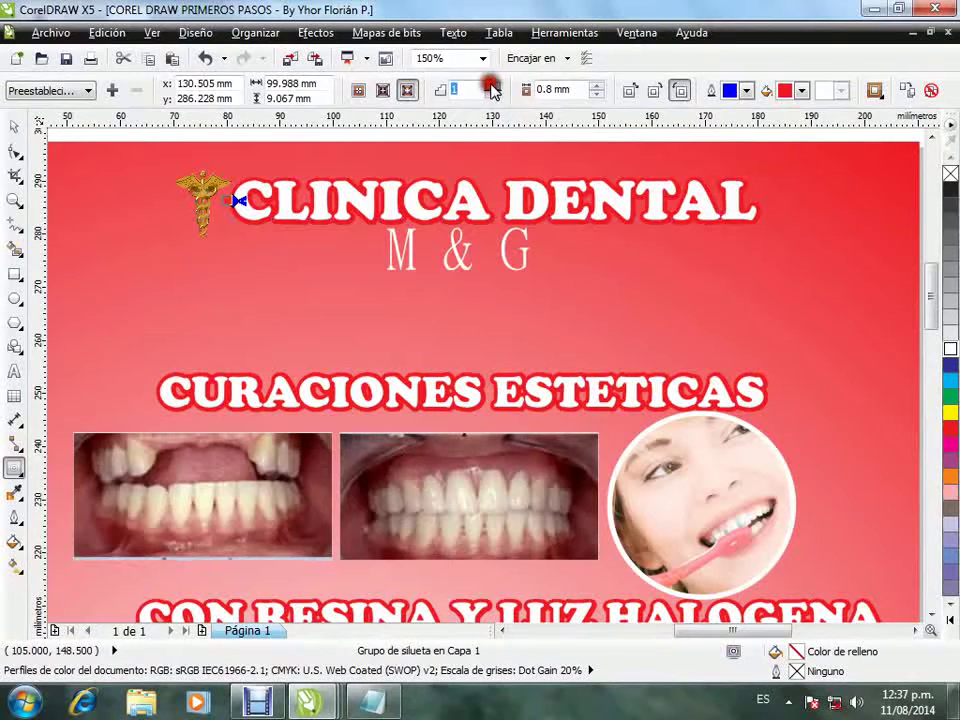
{"action": "left_click", "coordinate": [14, 126]}
{"action": "key", "text": "ctrl+k"}
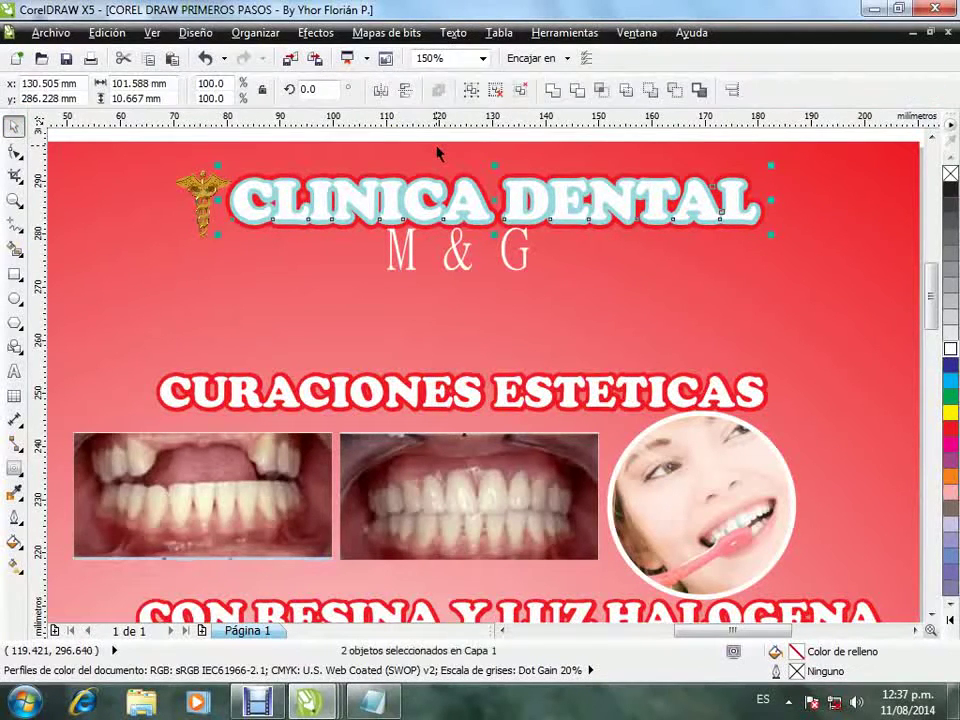
Fill the inner contour of the CLINICA DENTAL title with black
{"action": "key", "text": "Escape"}
{"action": "scroll", "coordinate": [805, 205], "scroll_direction": "up", "scroll_amount": 2}
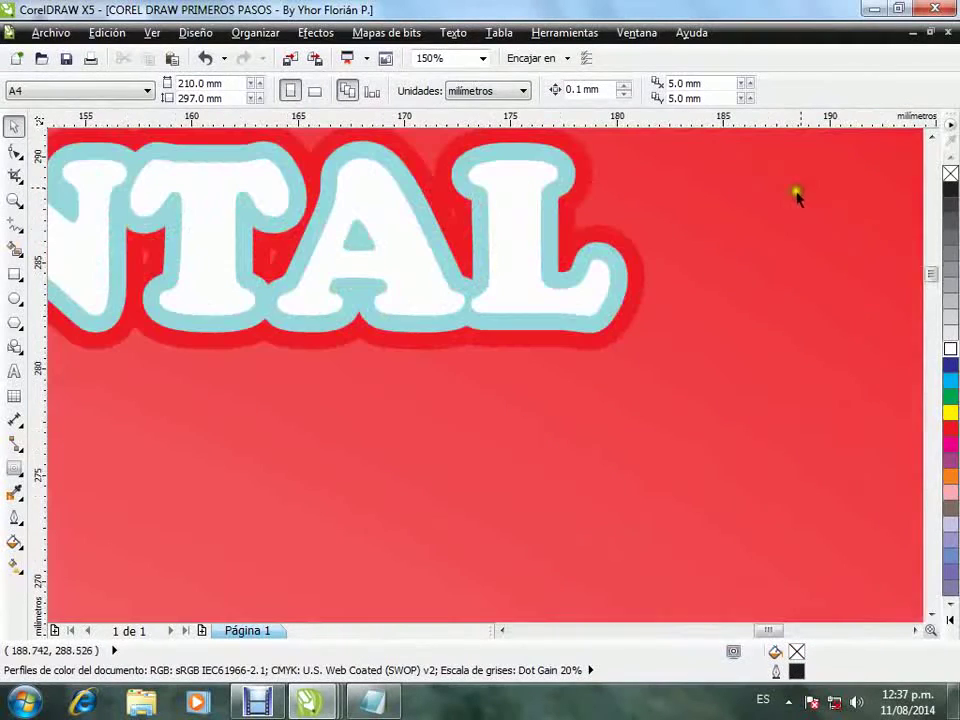
{"action": "scroll", "coordinate": [610, 318], "scroll_direction": "up", "scroll_amount": 1}
{"action": "left_click", "coordinate": [613, 285]}
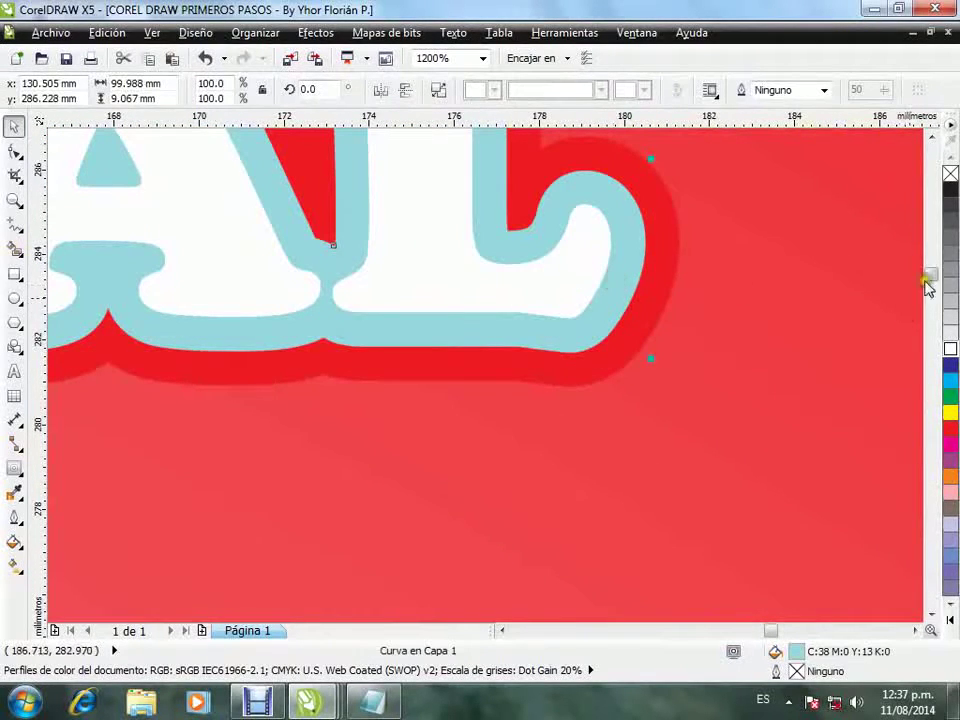
{"action": "left_click", "coordinate": [950, 190]}
{"action": "scroll", "coordinate": [578, 300], "scroll_direction": "down", "scroll_amount": 3}
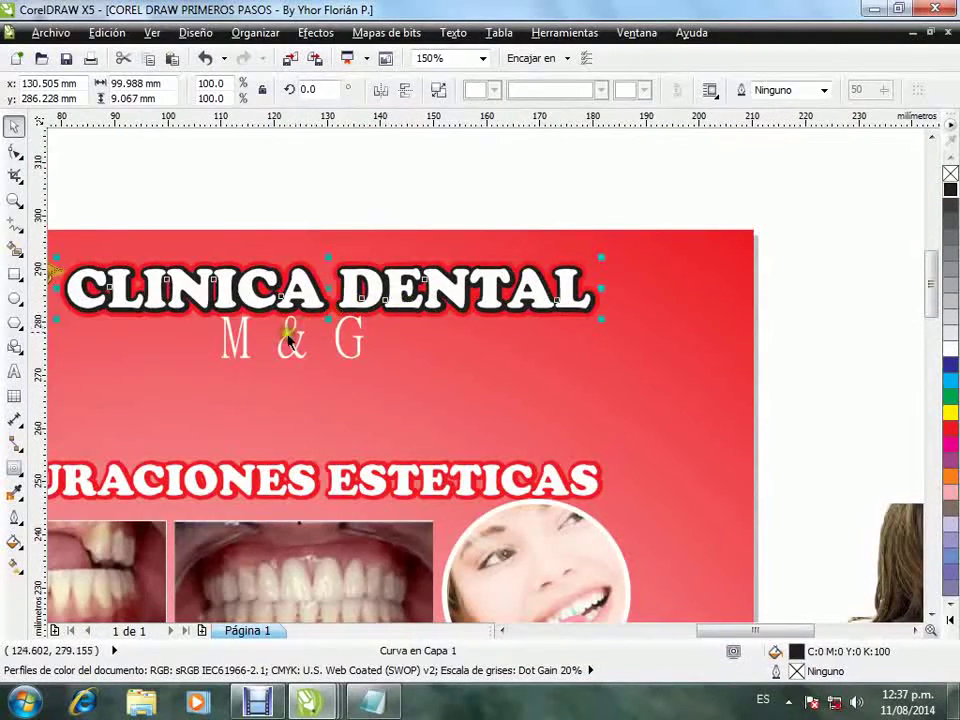
Group the caduceus emblem, the CLINICA DENTAL title and the M & G text into one object
{"action": "scroll", "coordinate": [505, 165], "scroll_direction": "down", "scroll_amount": 2}
{"action": "left_click", "coordinate": [505, 165]}
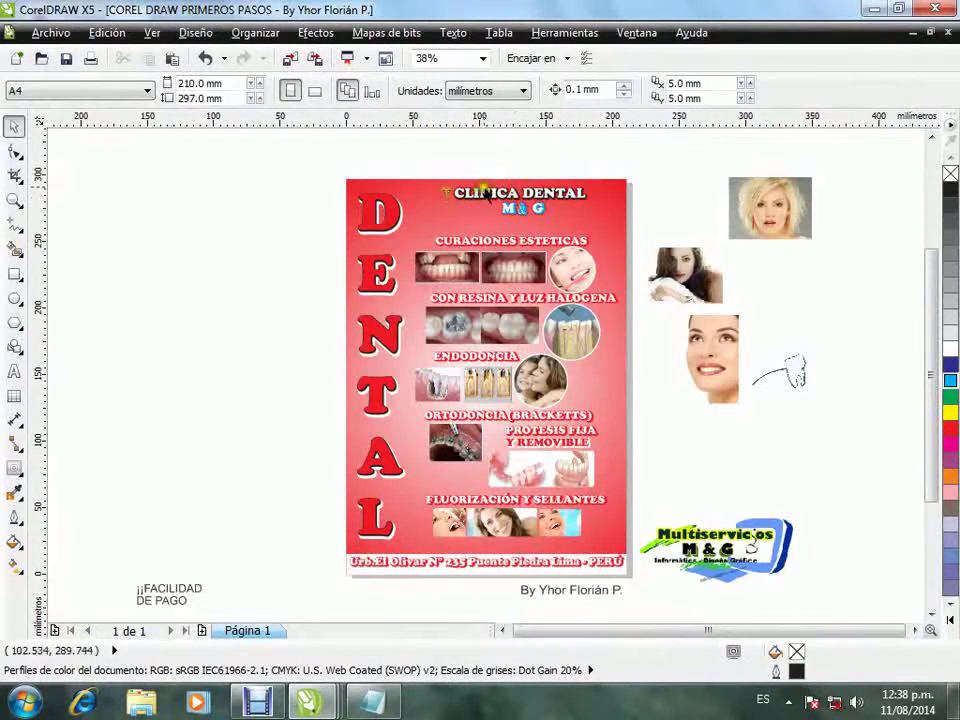
{"action": "scroll", "coordinate": [420, 167], "scroll_direction": "up", "scroll_amount": 1}
{"action": "left_click_drag", "start_coordinate": [392, 160], "coordinate": [740, 291]}
{"action": "key", "text": "ctrl+g"}
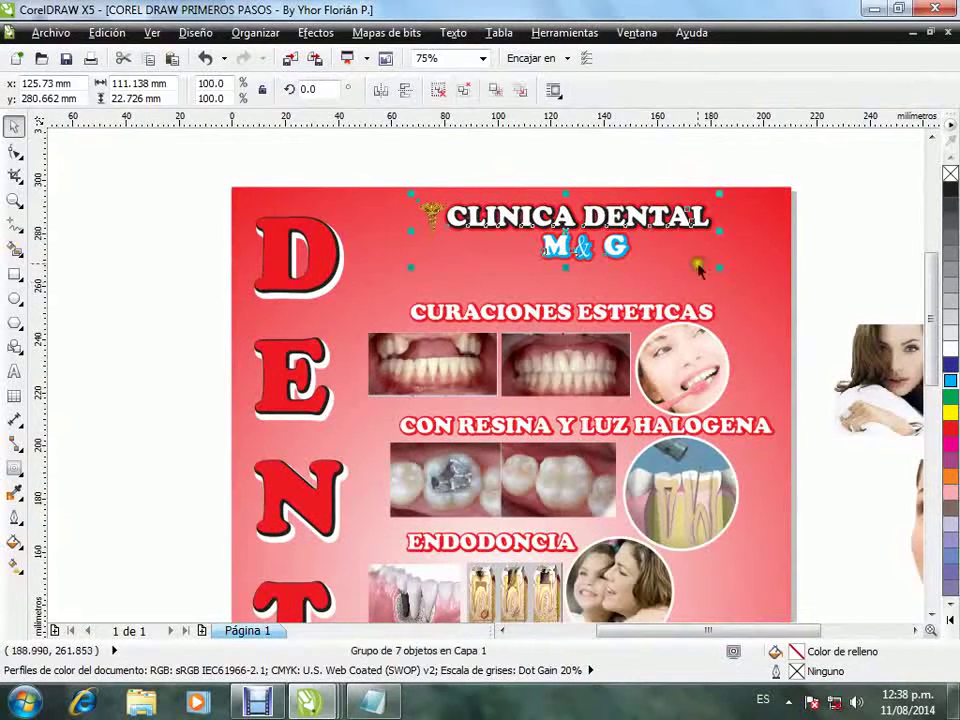
{"action": "left_click", "coordinate": [574, 171]}
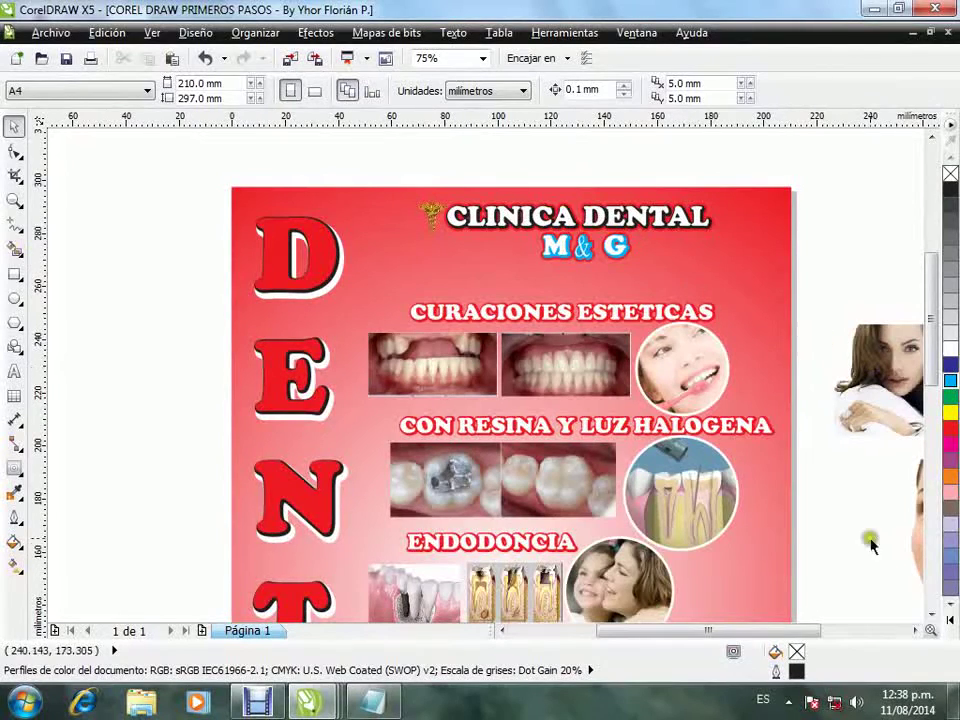
Move the dark-haired woman's photo away from the poster and scale the smiling woman's portrait to about 46 × 48 mm near the poster's upper-right edge
{"action": "left_click_drag", "start_coordinate": [797, 628], "coordinate": [851, 631]}
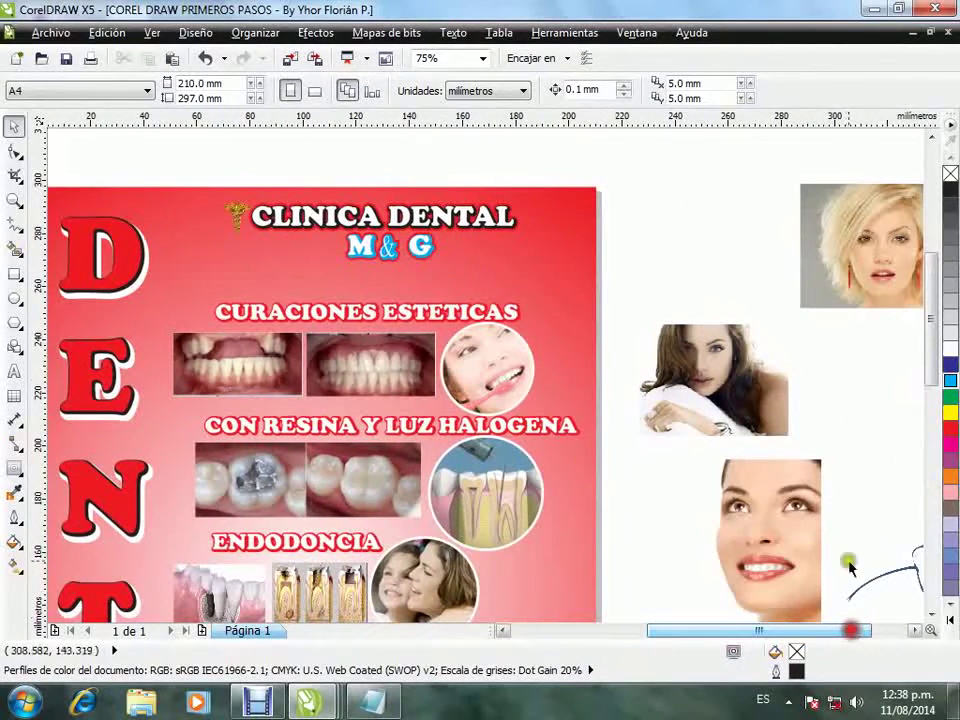
{"action": "left_click_drag", "start_coordinate": [726, 352], "coordinate": [673, 207]}
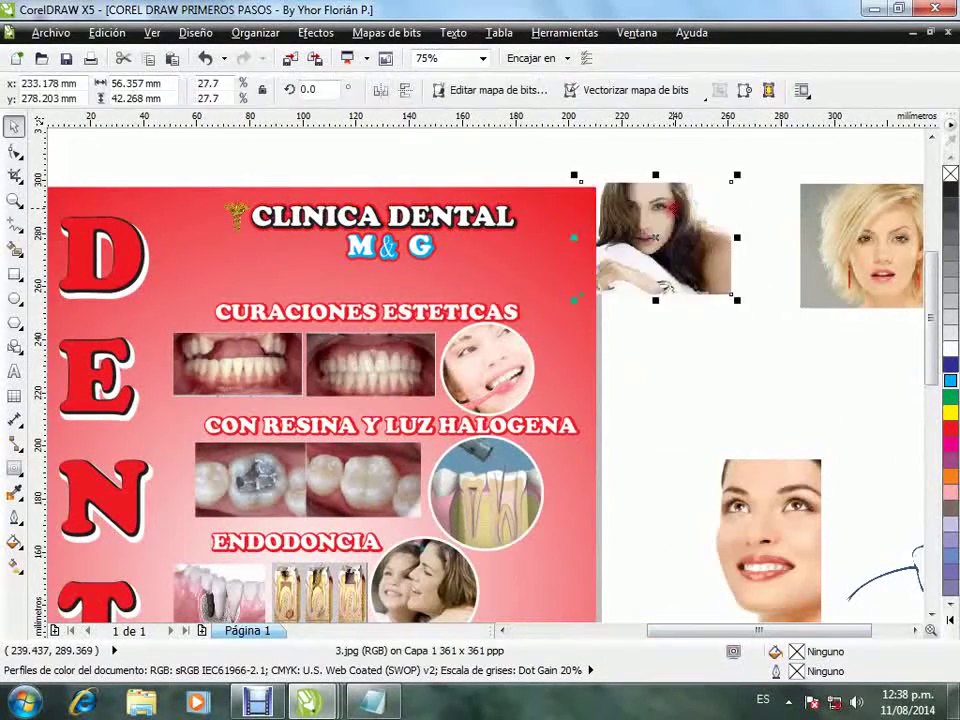
{"action": "left_click_drag", "start_coordinate": [767, 579], "coordinate": [703, 460]}
{"action": "left_click_drag", "start_coordinate": [689, 192], "coordinate": [903, 453]}
{"action": "left_click_drag", "start_coordinate": [720, 396], "coordinate": [688, 242]}
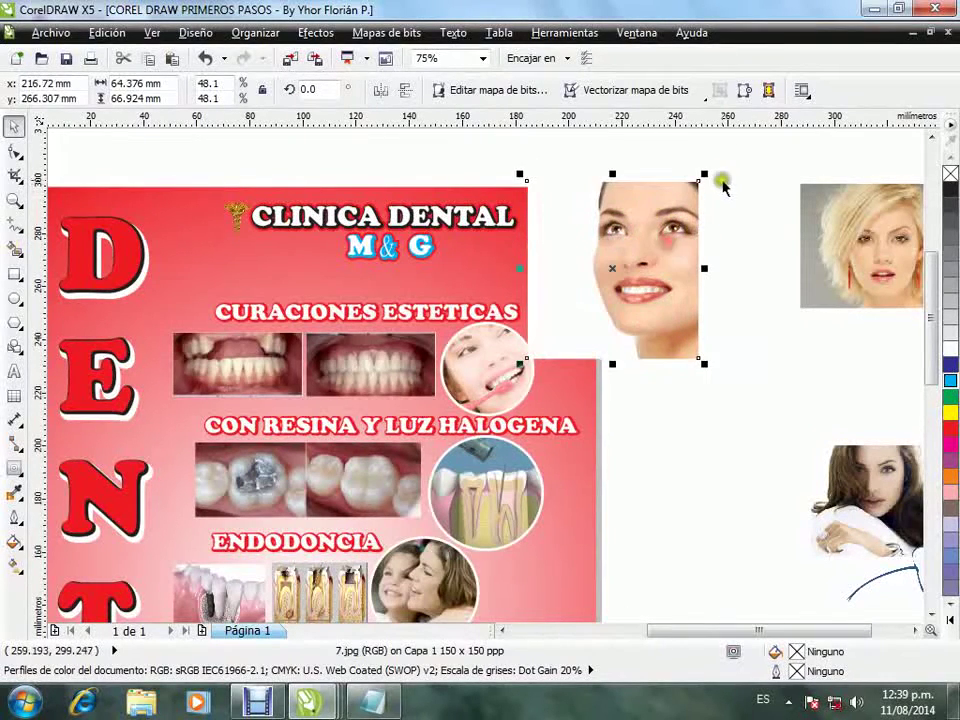
{"action": "left_click_drag", "start_coordinate": [703, 171], "coordinate": [704, 210]}
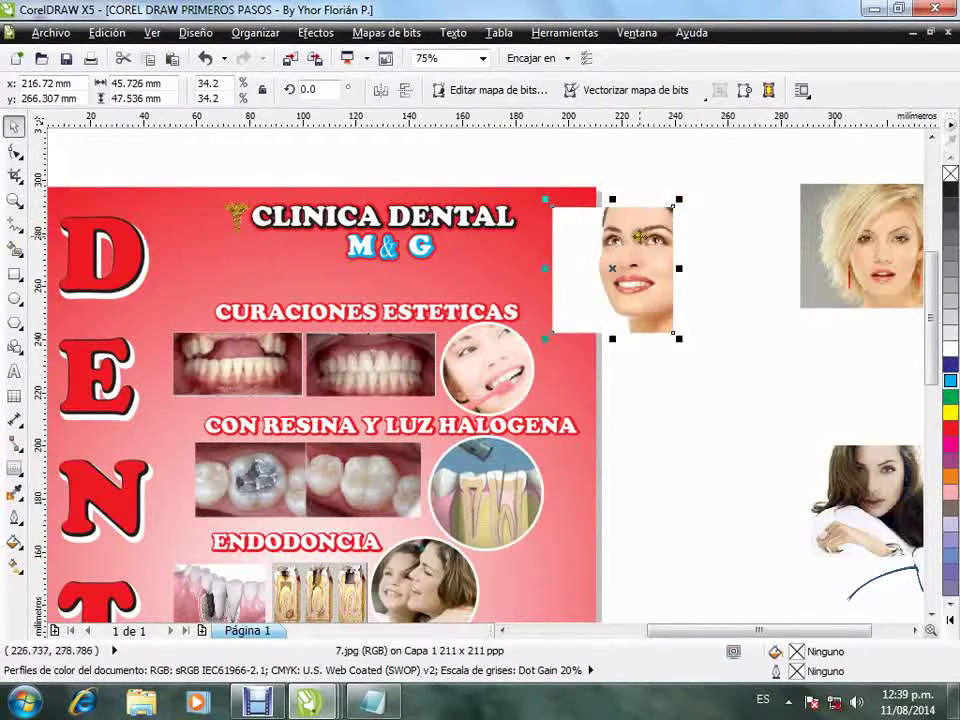
Move the title group above the page and place the smiling woman's portrait in the poster's upper-right corner
{"action": "left_click_drag", "start_coordinate": [405, 213], "coordinate": [345, 135]}
{"action": "left_click_drag", "start_coordinate": [656, 318], "coordinate": [575, 262]}
{"action": "scroll", "coordinate": [551, 257], "scroll_direction": "up", "scroll_amount": 3}
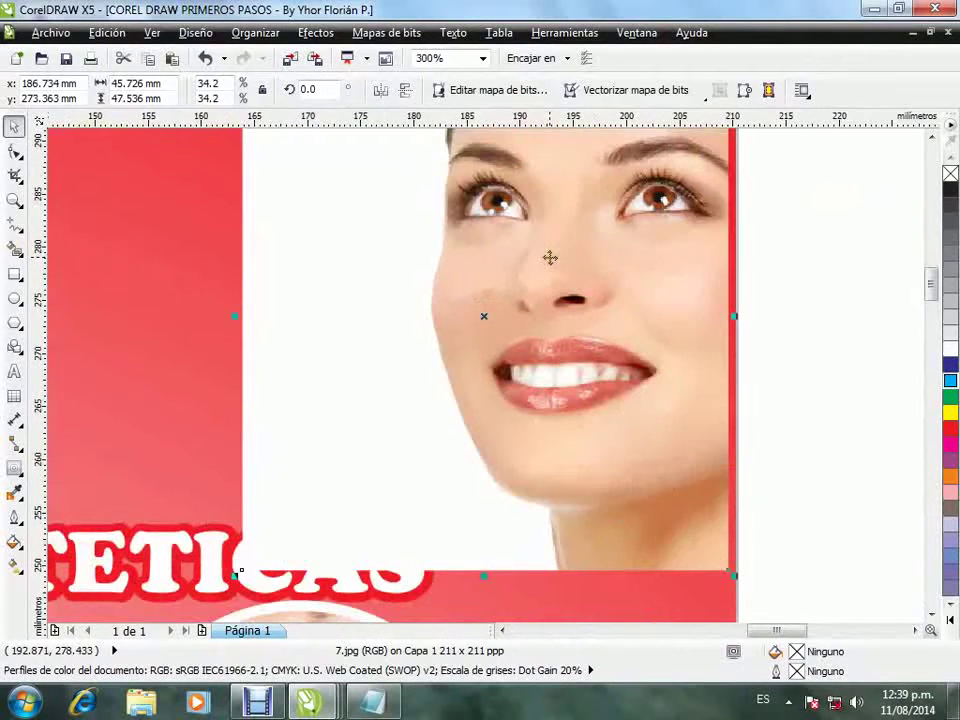
{"action": "scroll", "coordinate": [551, 259], "scroll_direction": "down", "scroll_amount": 1}
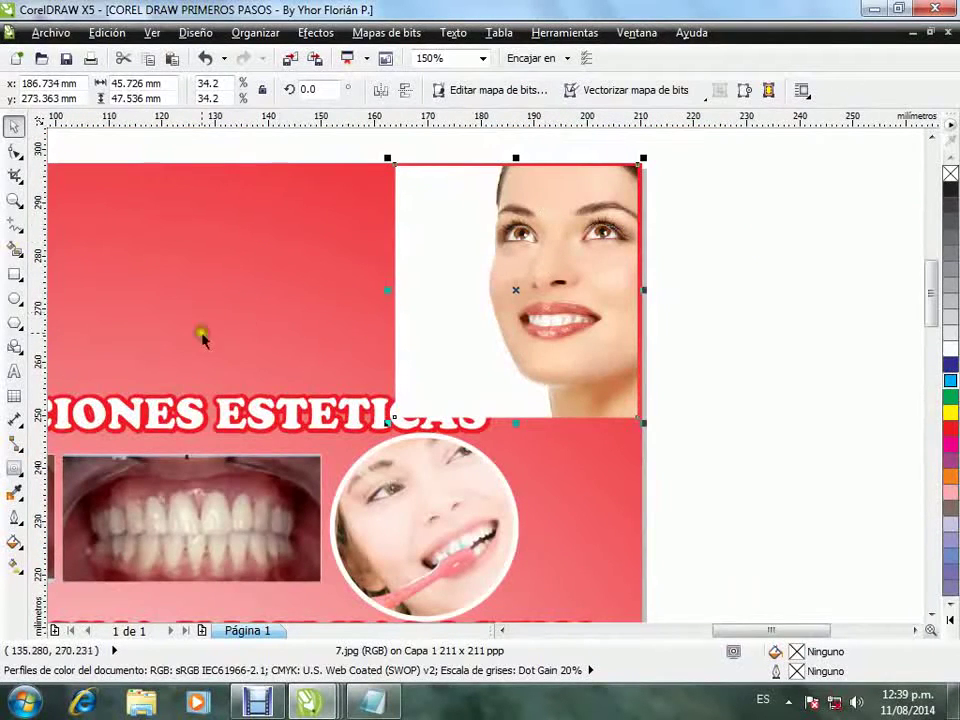
Apply a linear transparency to the smiling woman's portrait so it fades from the face toward its white left side
{"action": "left_click", "coordinate": [13, 468]}
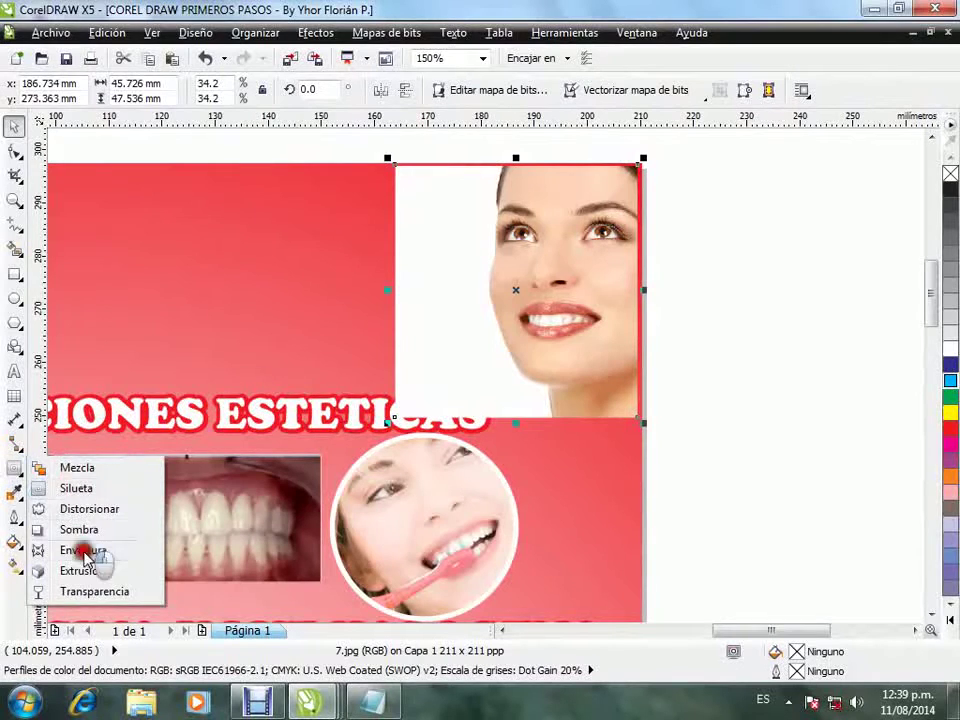
{"action": "left_click", "coordinate": [97, 592]}
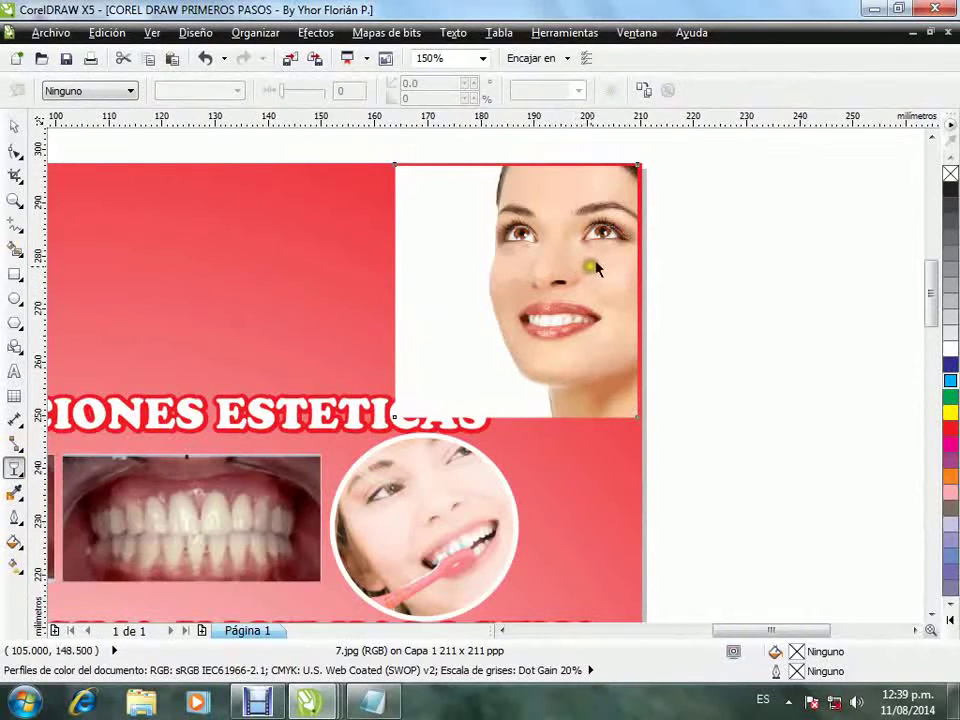
{"action": "left_click_drag", "start_coordinate": [590, 266], "coordinate": [440, 257]}
{"action": "left_click", "coordinate": [16, 127]}
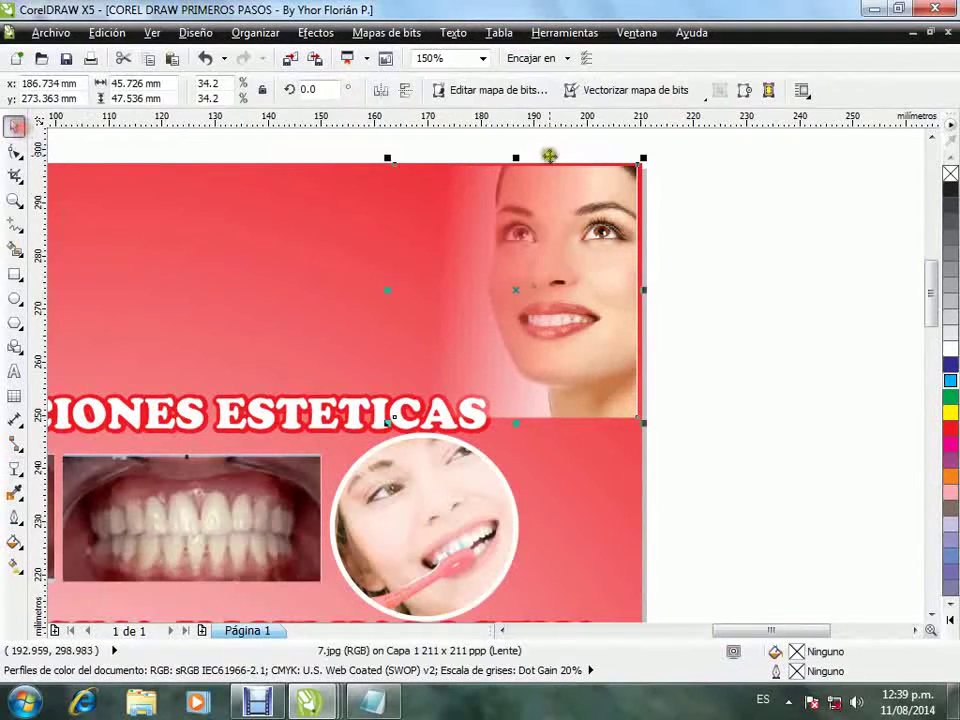
Shift the faded portrait closer to the top and right edges of the poster's corner
{"action": "scroll", "coordinate": [614, 175], "scroll_direction": "up", "scroll_amount": 1}
{"action": "scroll", "coordinate": [643, 184], "scroll_direction": "up", "scroll_amount": 2}
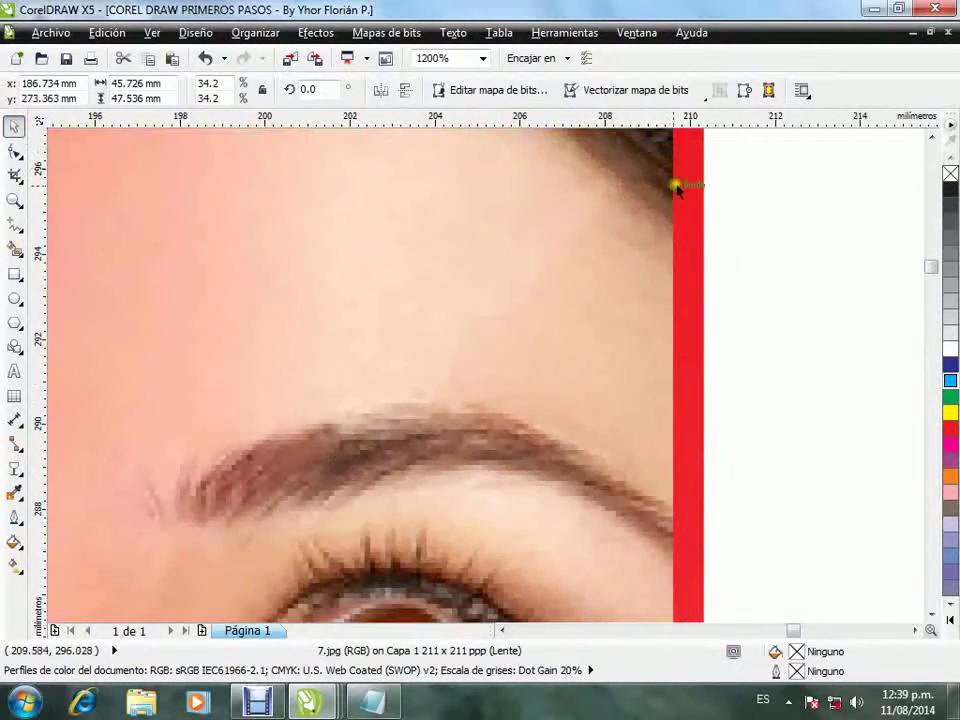
{"action": "scroll", "coordinate": [670, 176], "scroll_direction": "down", "scroll_amount": 2}
{"action": "scroll", "coordinate": [694, 182], "scroll_direction": "up", "scroll_amount": 3}
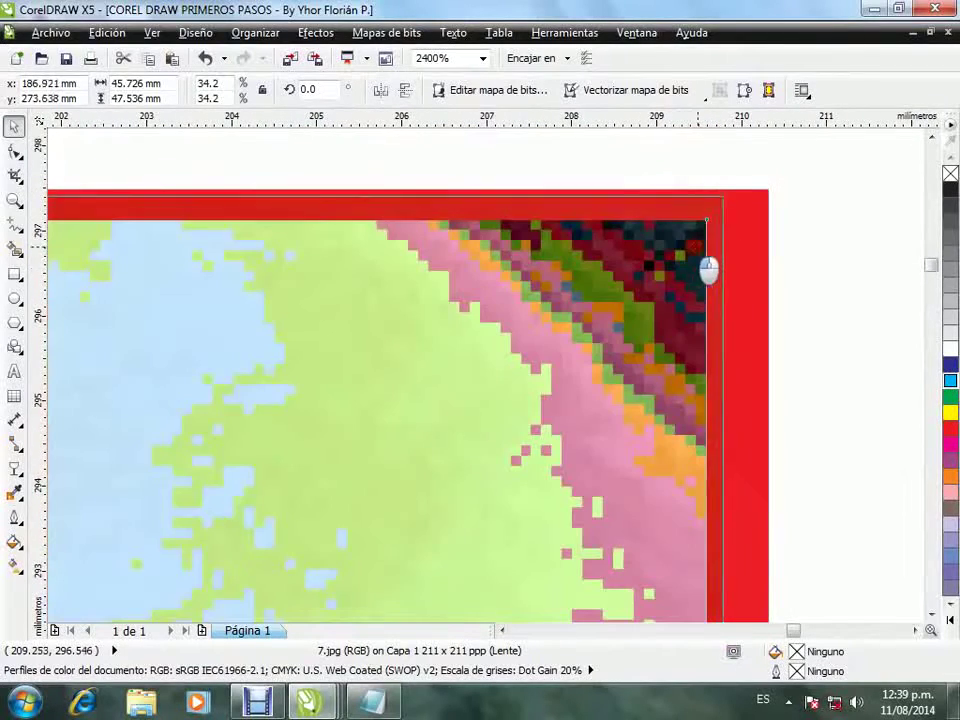
{"action": "scroll", "coordinate": [717, 254], "scroll_direction": "down", "scroll_amount": 1}
{"action": "key", "text": "F4"}
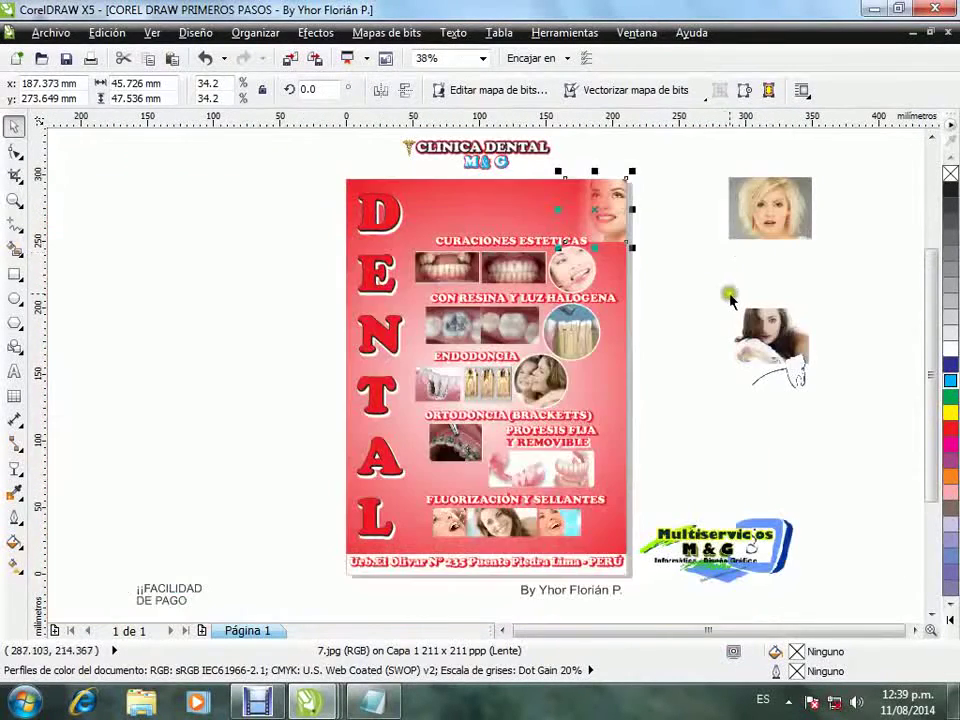
{"action": "left_click", "coordinate": [664, 270]}
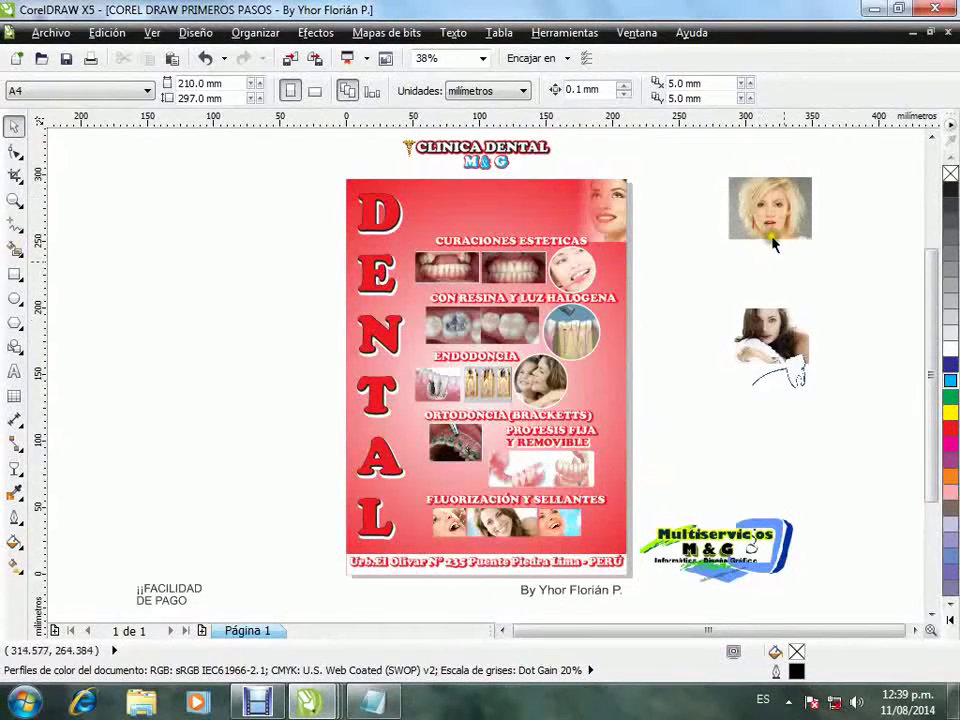
Draw a freehand wavy curve about 50 mm wide and 13 mm high below the M & G text
{"action": "left_click", "coordinate": [498, 196]}
{"action": "scroll", "coordinate": [498, 196], "scroll_direction": "up", "scroll_amount": 5}
{"action": "key", "text": "Escape"}
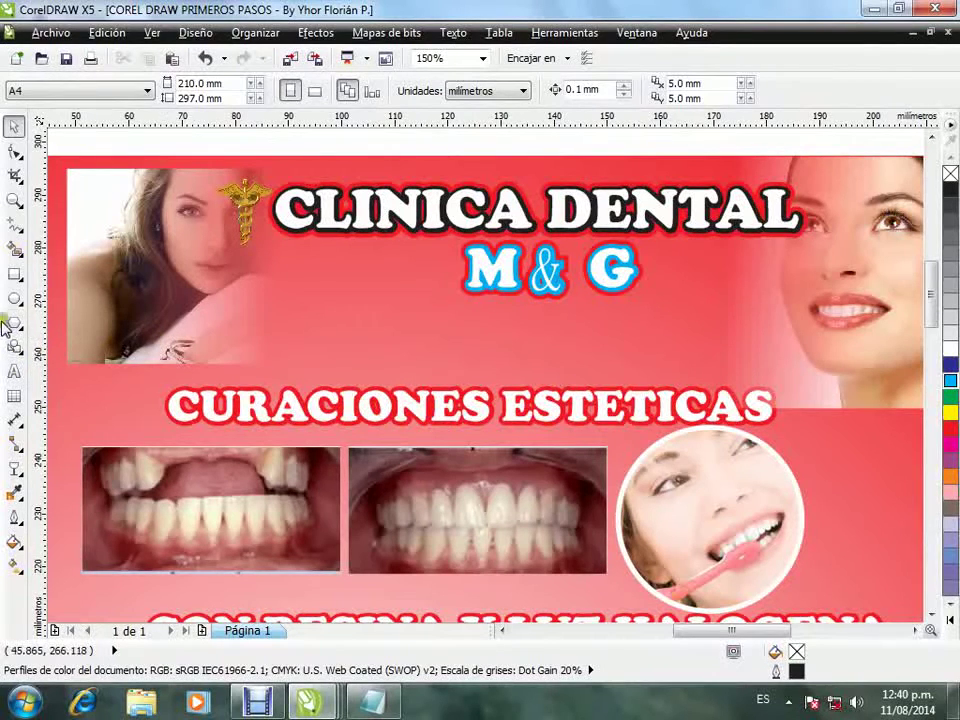
{"action": "left_click", "coordinate": [14, 230]}
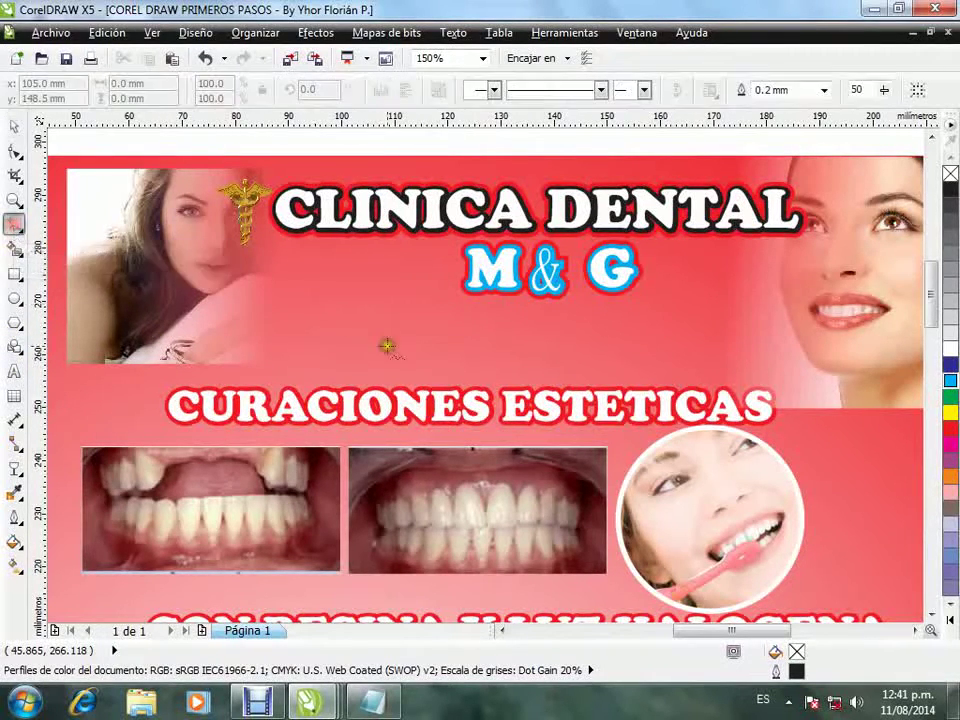
{"action": "mouse_move", "coordinate": [457, 355]}
{"action": "left_mouse_down"}
{"action": "mouse_move", "coordinate": [588, 323]}
{"action": "mouse_move", "coordinate": [683, 318]}
{"action": "mouse_move", "coordinate": [722, 283]}
{"action": "left_mouse_up"}
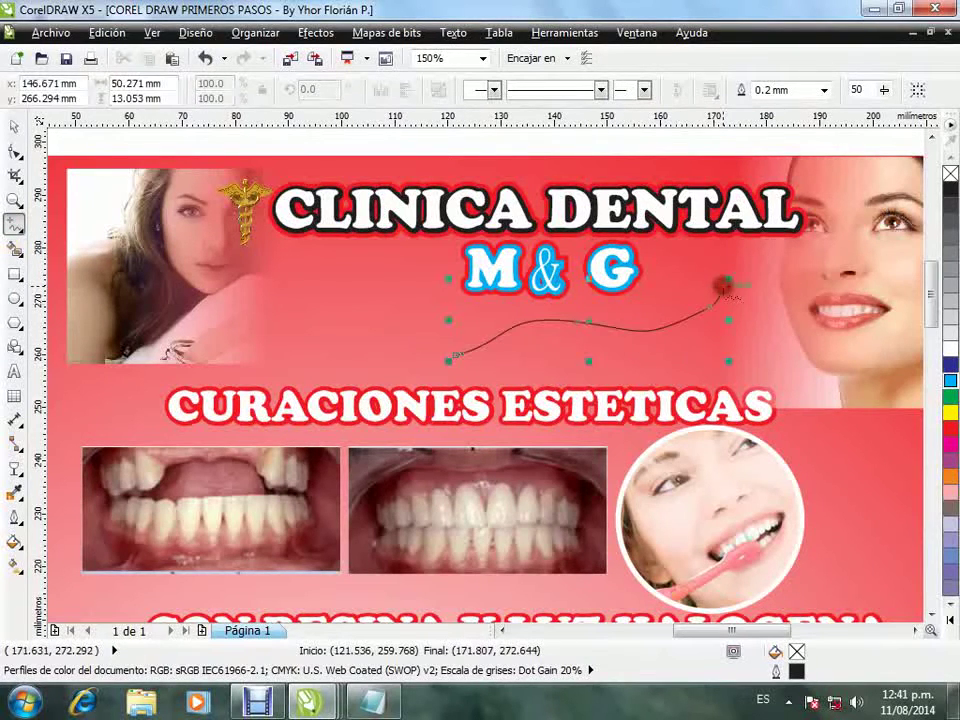
{"action": "left_click", "coordinate": [13, 127]}
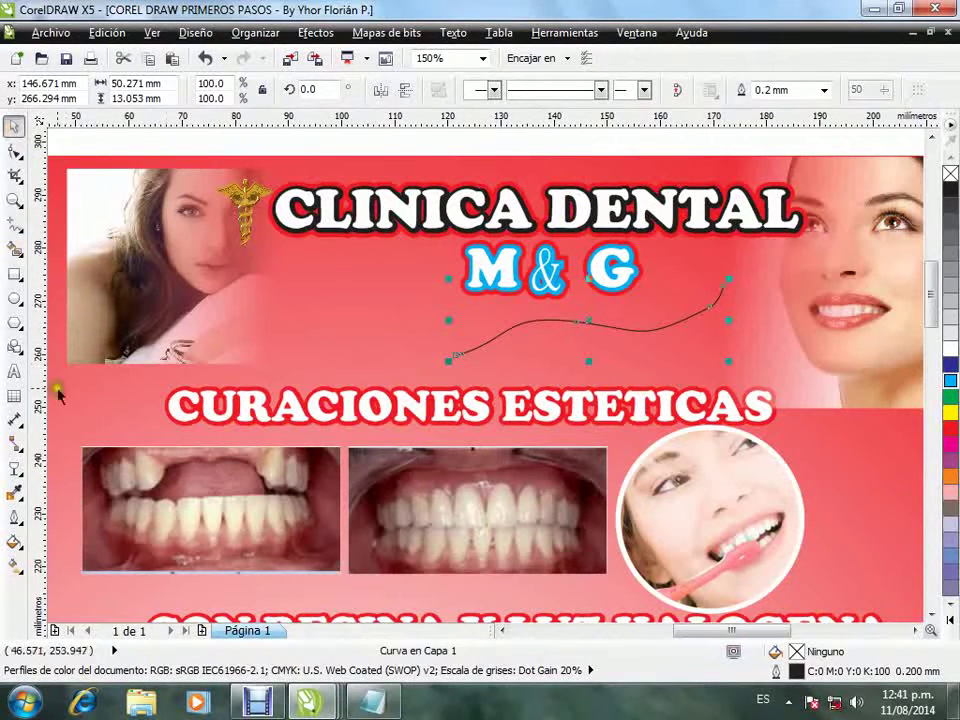
Paste the slogan "Profesionales al cuidado de su salud Bucal" as artistic text below the M & G text
{"action": "left_click", "coordinate": [15, 372]}
{"action": "left_click", "coordinate": [246, 347]}
{"action": "key", "text": "ctrl+v"}
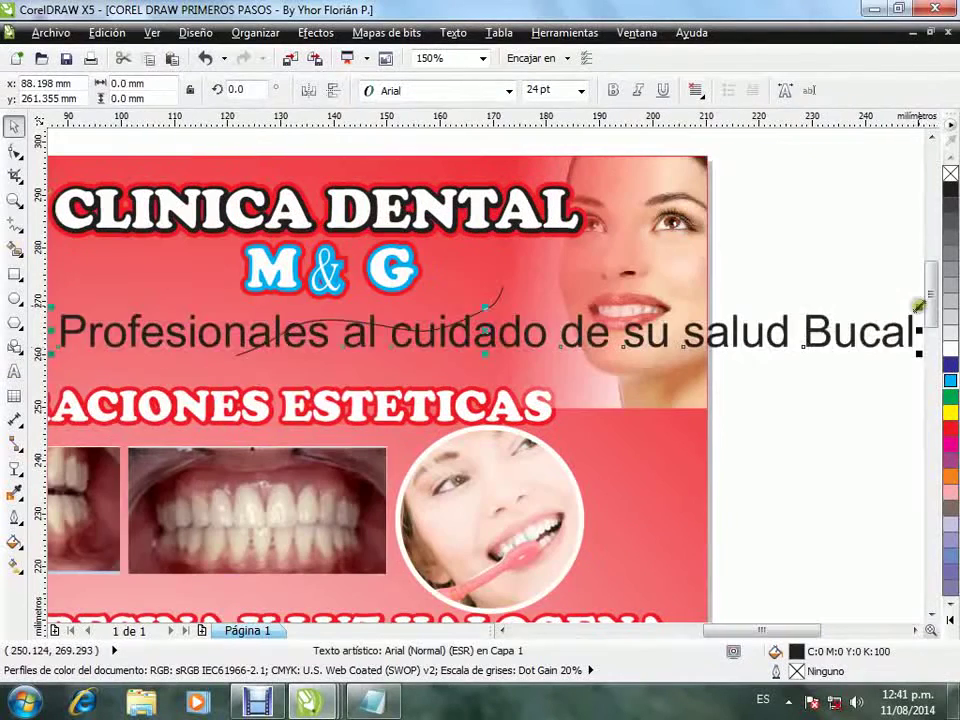
Scale the slogan to about 40 mm wide and place it below the wavy curve
{"action": "left_click_drag", "start_coordinate": [786, 325], "coordinate": [729, 332]}
{"action": "scroll", "coordinate": [450, 328], "scroll_direction": "up", "scroll_amount": 1}
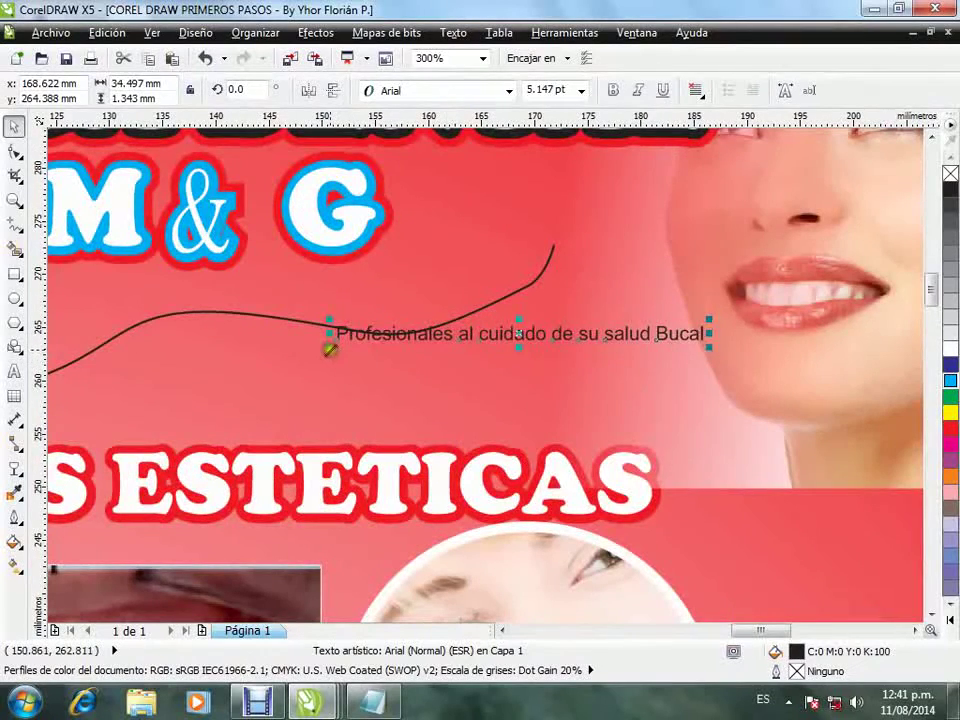
{"action": "left_click_drag", "start_coordinate": [329, 349], "coordinate": [302, 360]}
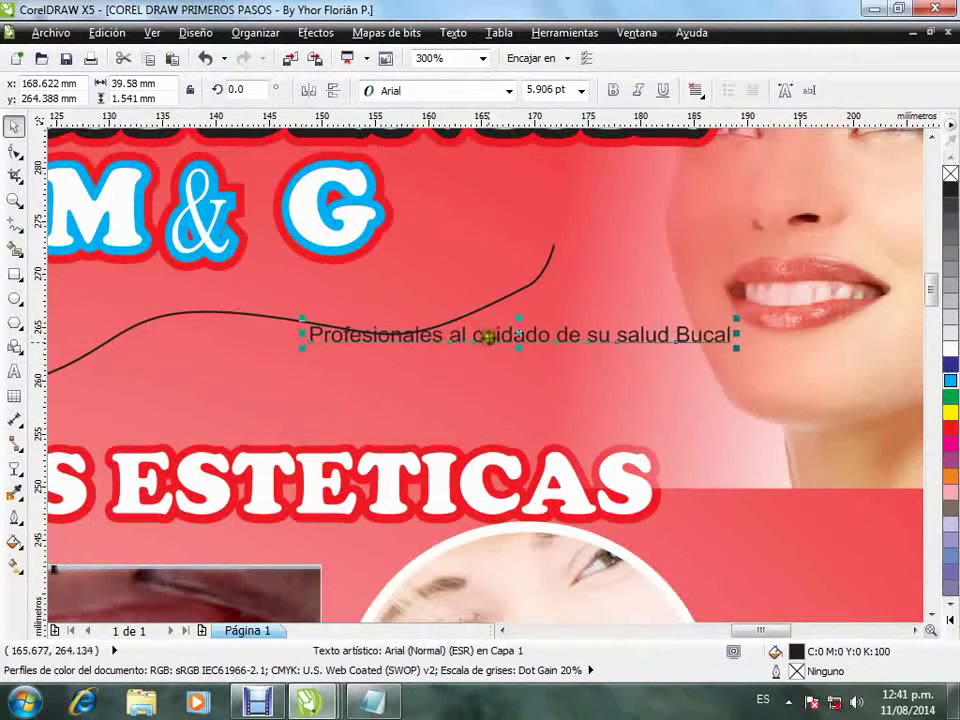
{"action": "left_click_drag", "start_coordinate": [488, 337], "coordinate": [369, 405]}
{"action": "left_click_drag", "start_coordinate": [752, 629], "coordinate": [724, 626]}
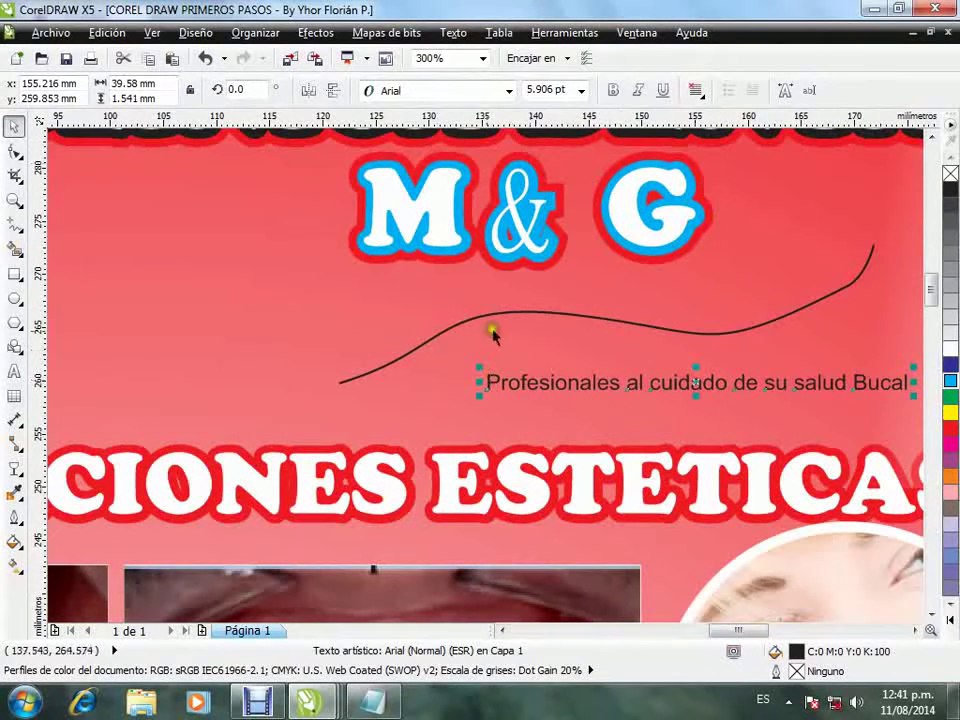
Fit the slogan to the wavy curve along its underside and delete the curve
{"action": "left_click", "coordinate": [454, 33]}
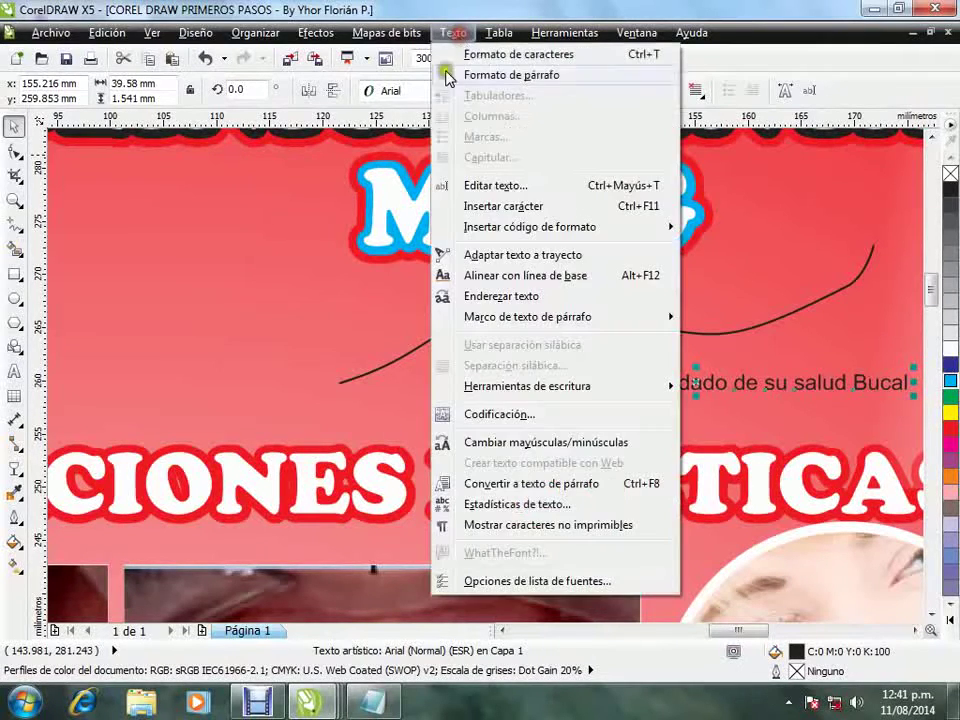
{"action": "left_click", "coordinate": [485, 256]}
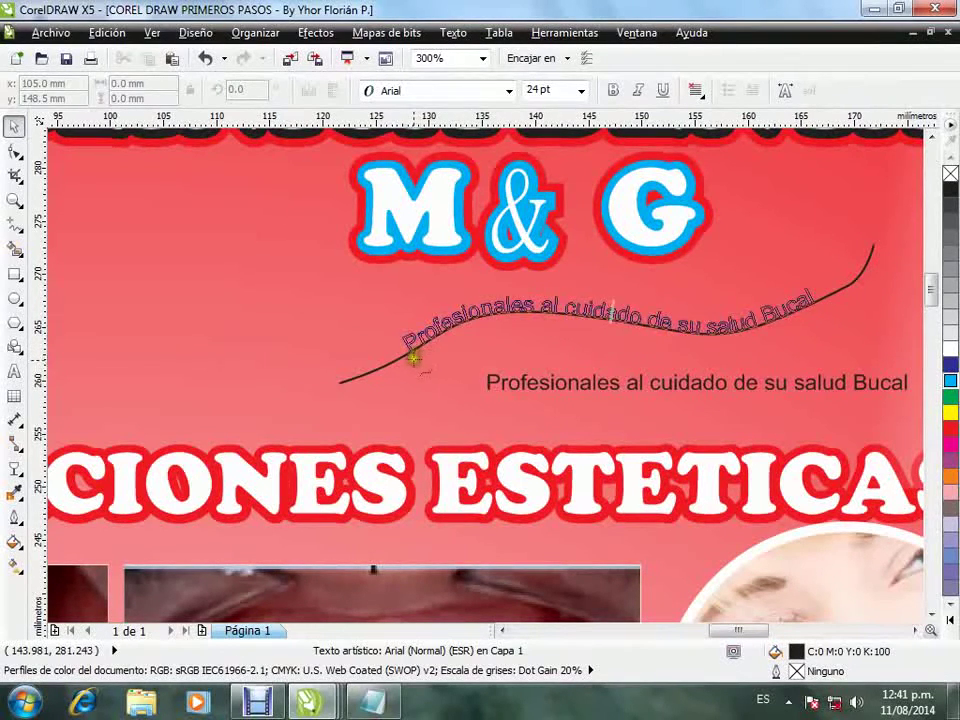
{"action": "left_click_drag", "start_coordinate": [414, 358], "coordinate": [443, 354]}
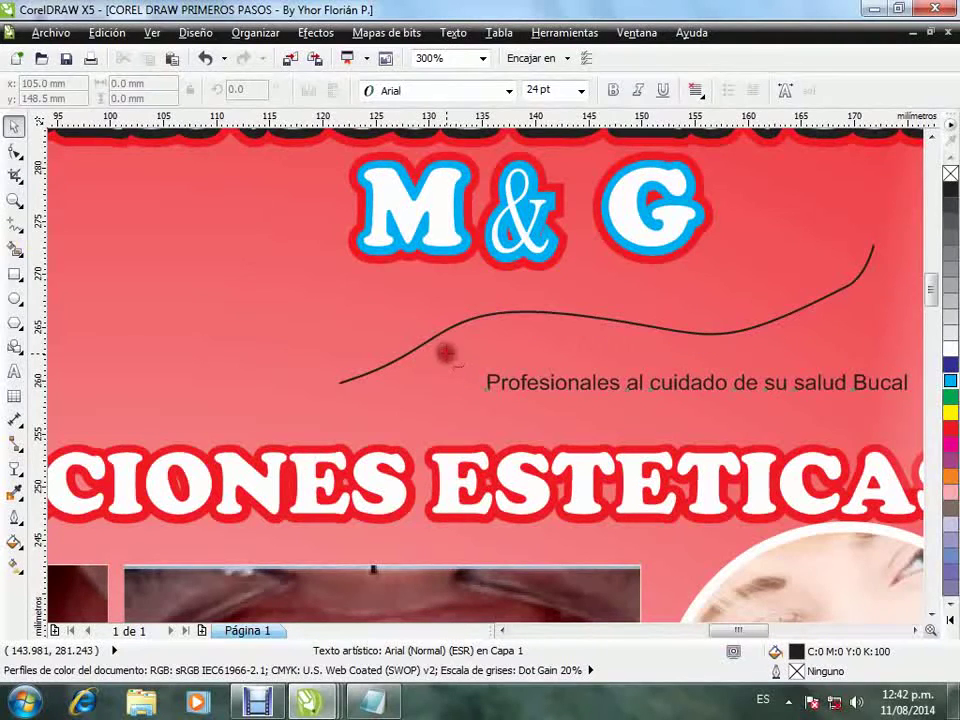
{"action": "left_click", "coordinate": [398, 368]}
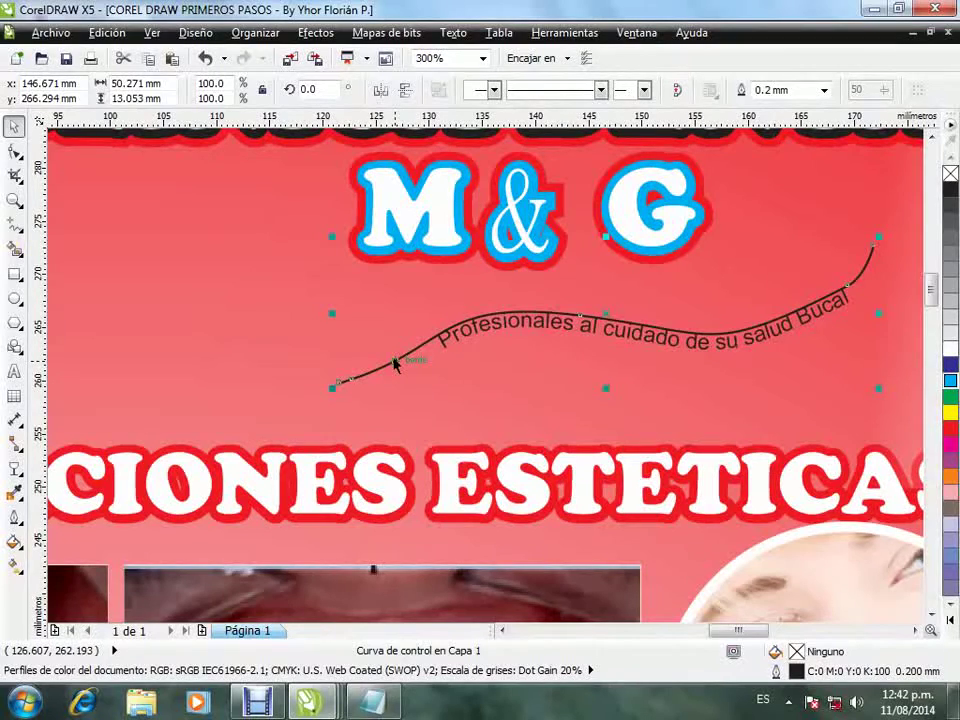
{"action": "key", "text": "Delete"}
Draw a star about 36 mm wide to the right of the round mother-and-daughter photo and give it 8 points
{"action": "scroll", "coordinate": [617, 392], "scroll_direction": "down", "scroll_amount": 3}
{"action": "scroll", "coordinate": [620, 395], "scroll_direction": "up", "scroll_amount": 2}
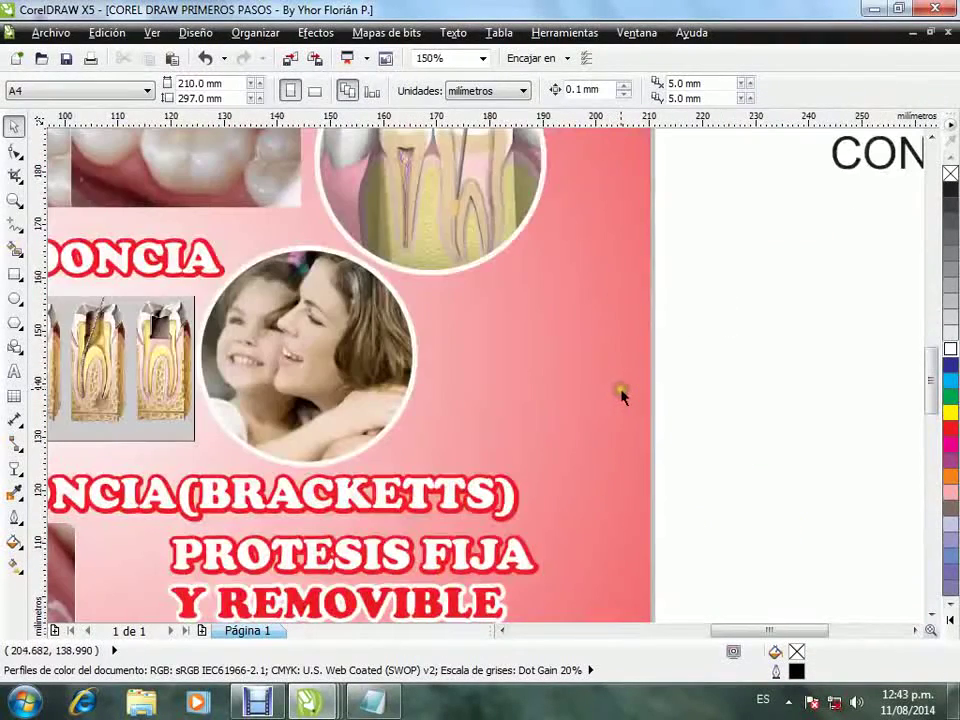
{"action": "left_click", "coordinate": [12, 322]}
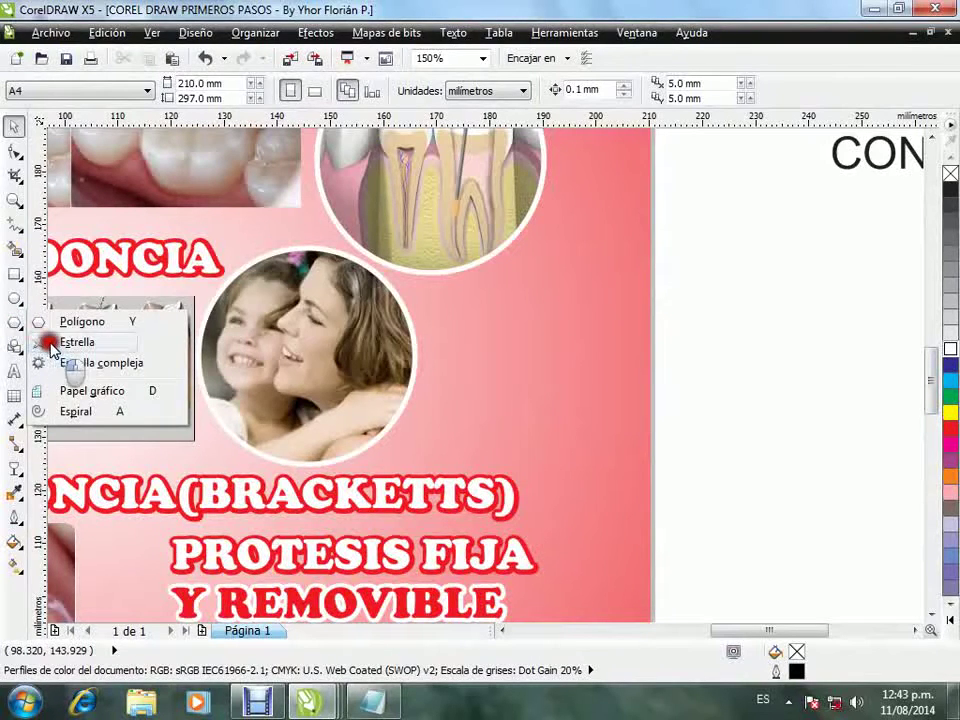
{"action": "left_click_drag", "start_coordinate": [457, 285], "coordinate": [612, 486]}
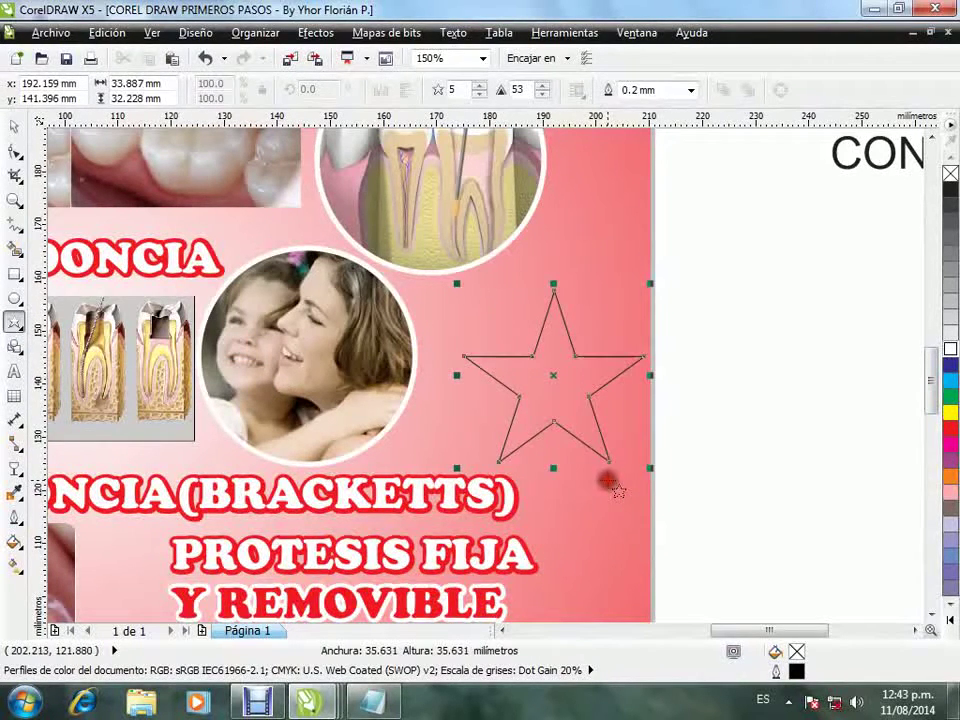
{"action": "double_click", "coordinate": [452, 90]}
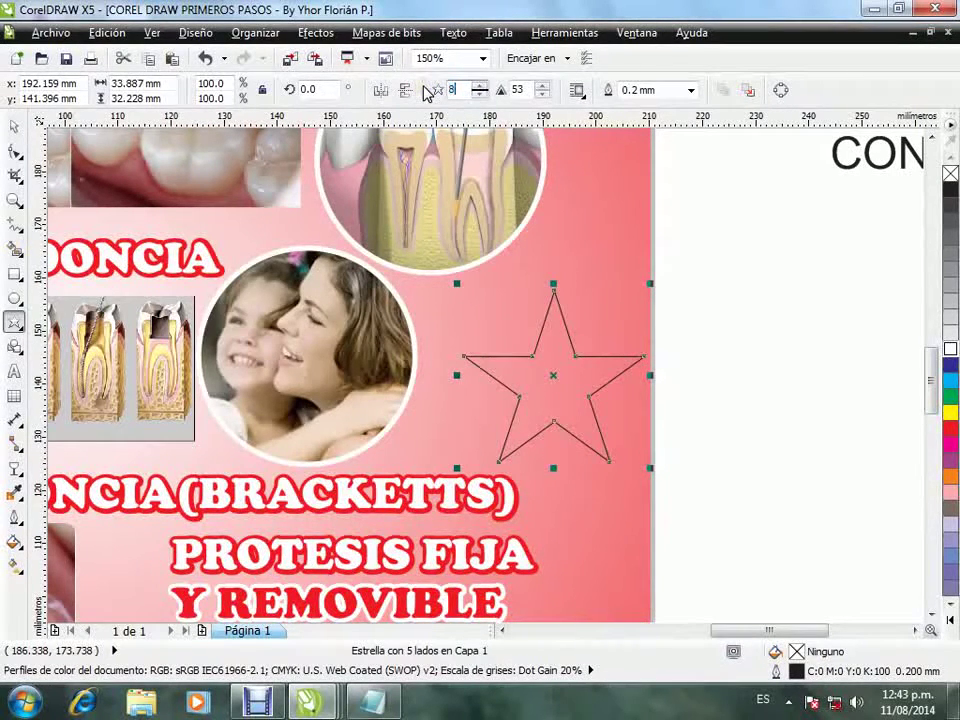
{"action": "type", "text": "8"}
{"action": "key", "text": "Return"}
Fill the star with yellow, give it a white outline, and open the outline width choices
{"action": "left_click", "coordinate": [946, 410]}
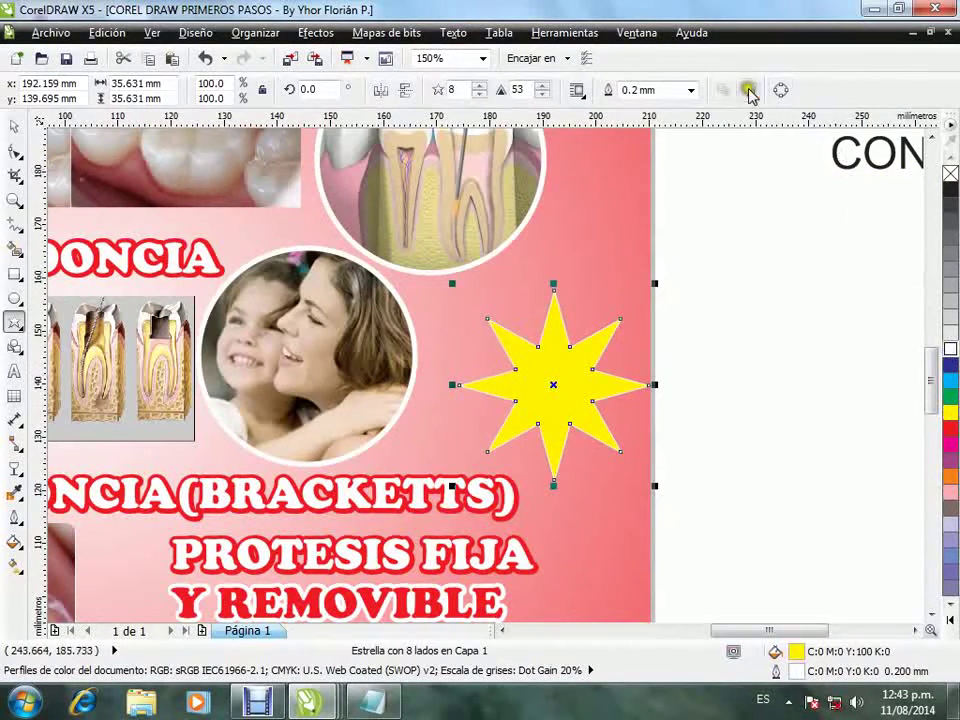
{"action": "left_click", "coordinate": [692, 90]}
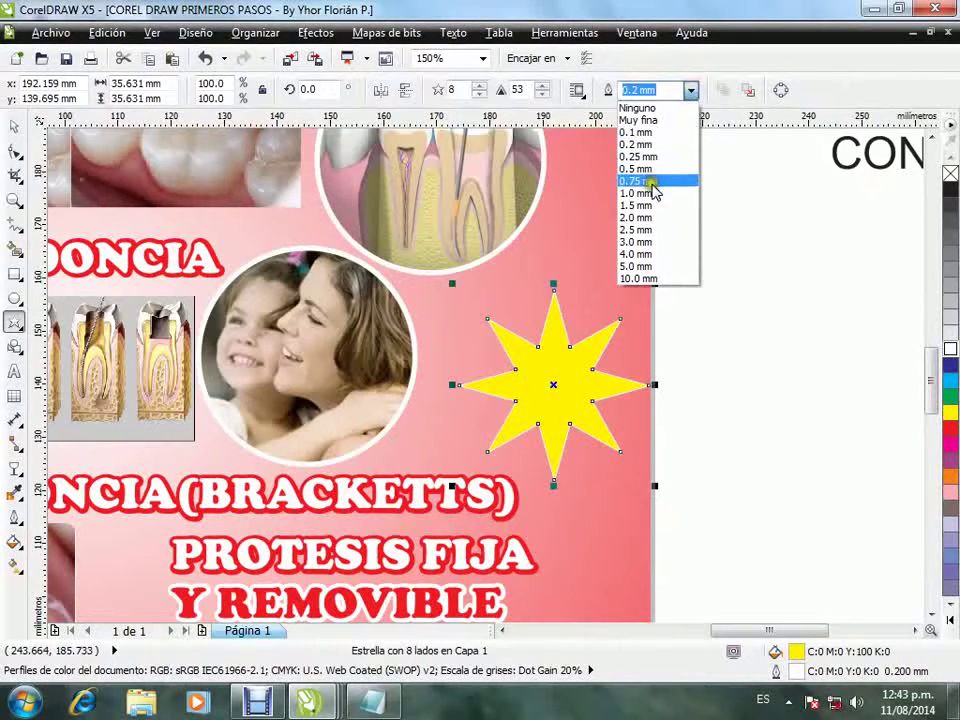